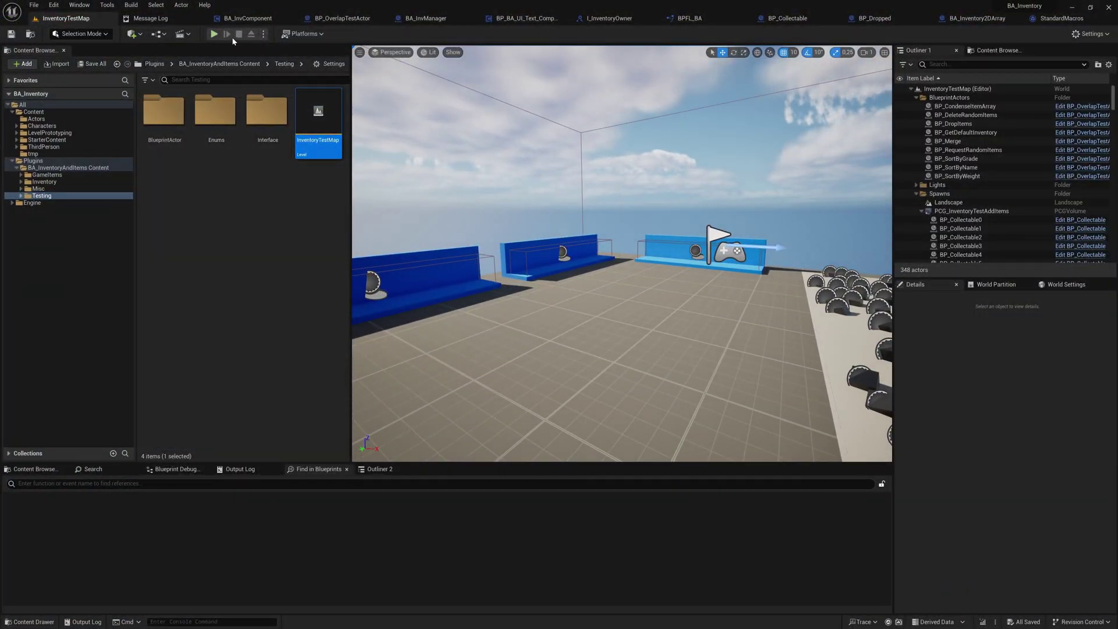
Set the number of players for the level's multiplayer play session to 2.
click(264, 33)
mouse_move(296, 215)
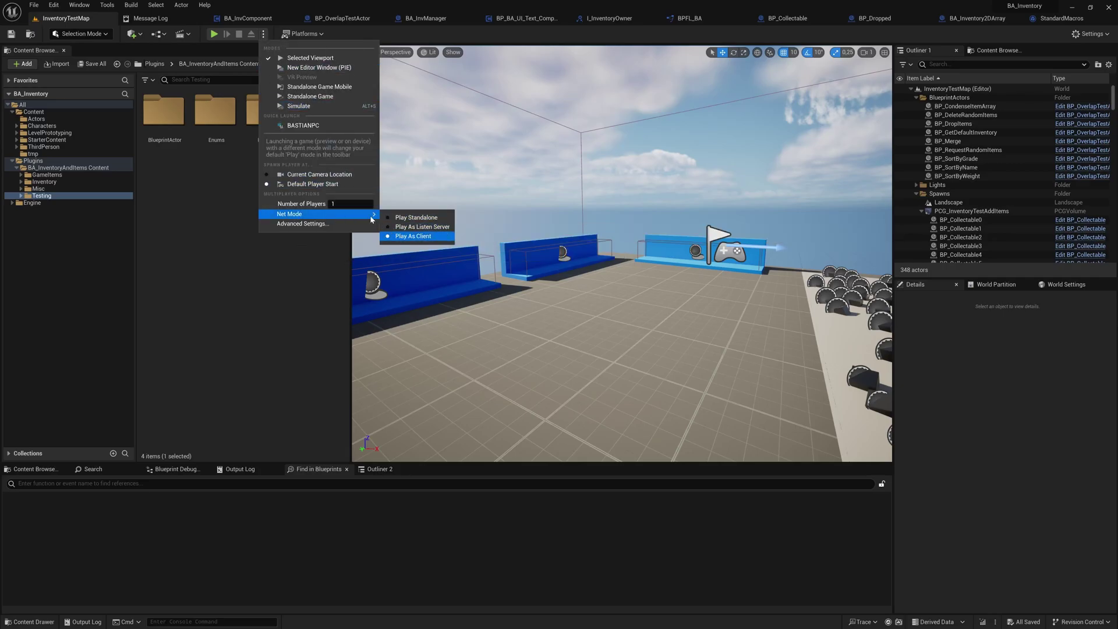
click(342, 203)
text(2)
mouse_move(342, 217)
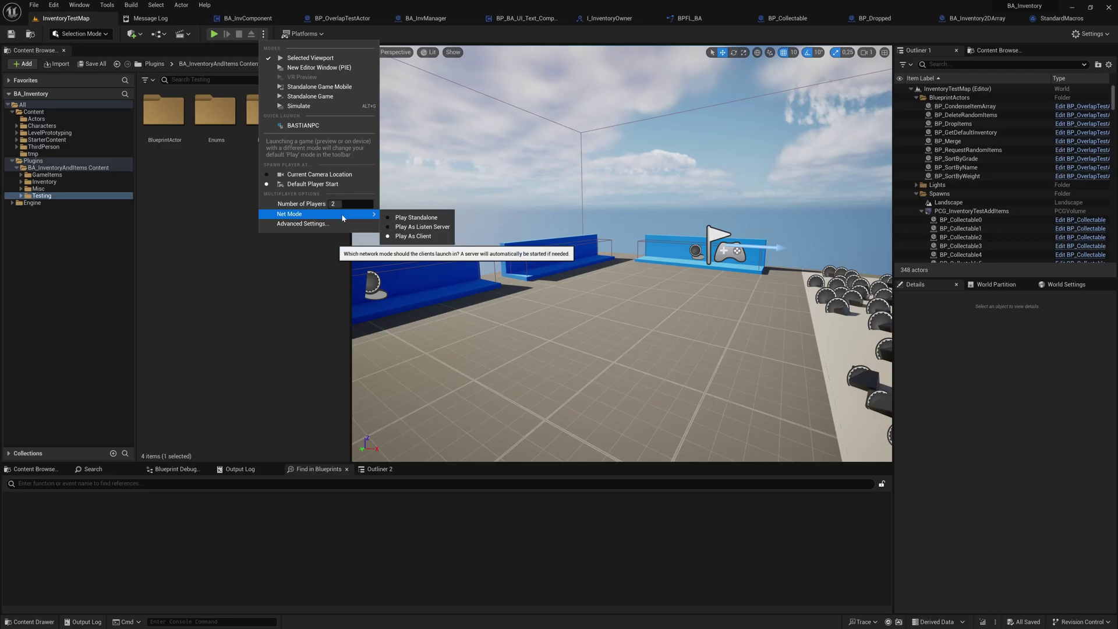
Disable Run Under One Process in the advanced multiplayer play options and close the preferences.
click(314, 224)
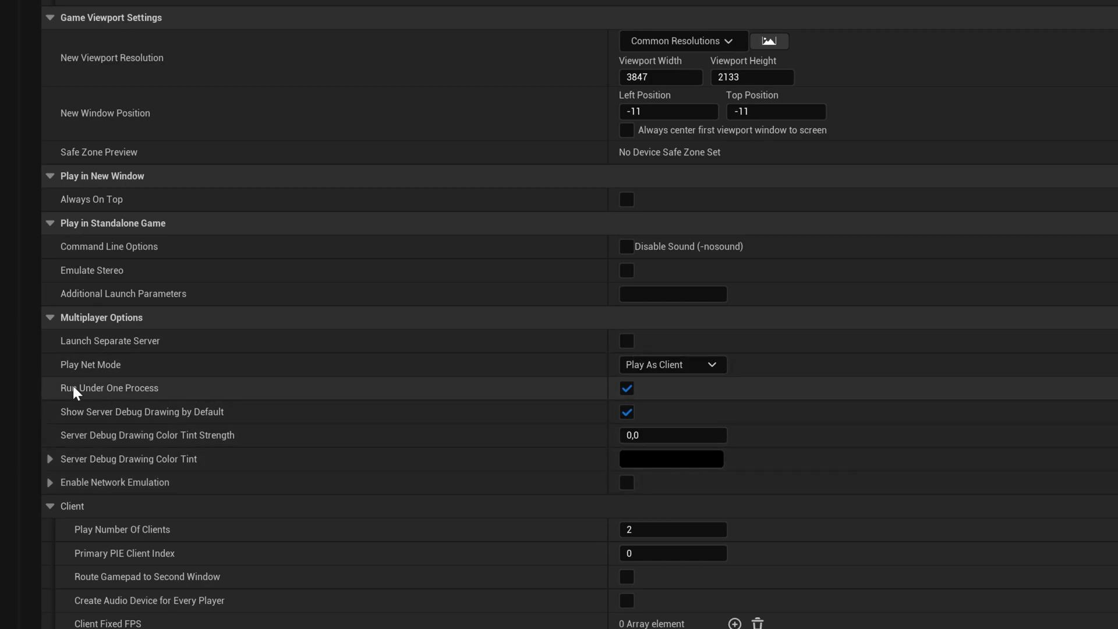
mouse_move(70, 387)
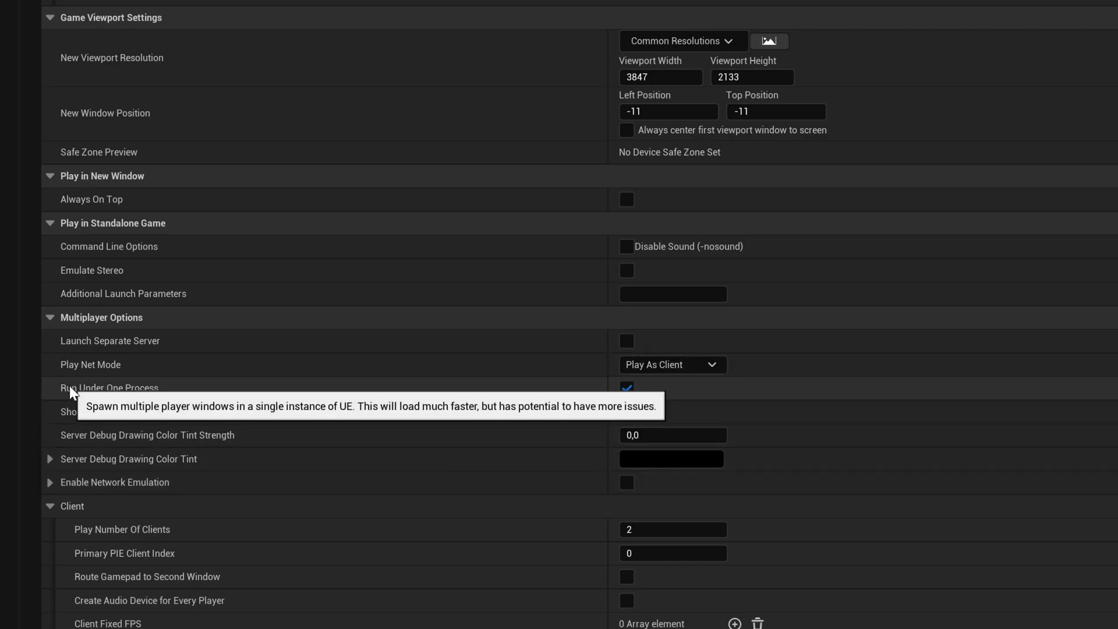
click(628, 387)
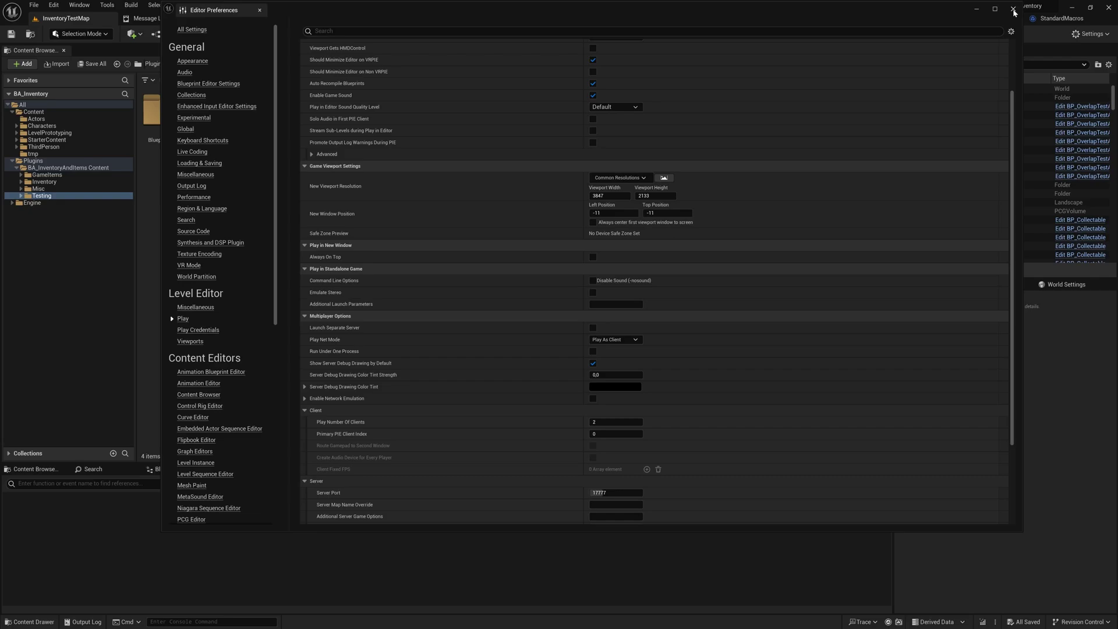
click(1014, 10)
click(270, 244)
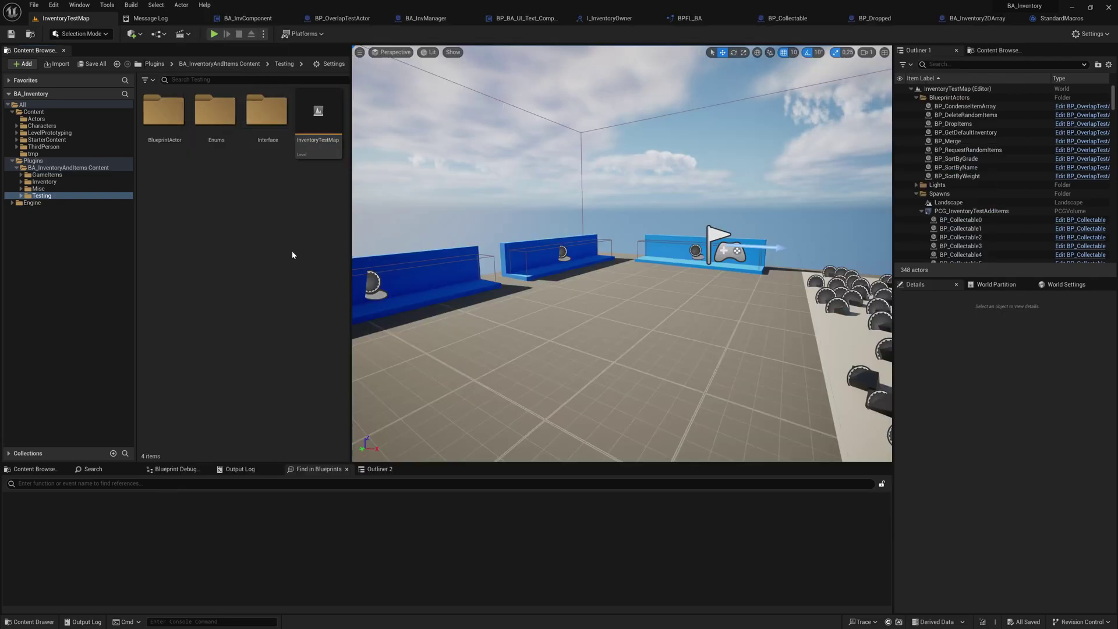
Launch the two-player play session of InventoryTestMap and switch to the Client 0 preview.
click(214, 34)
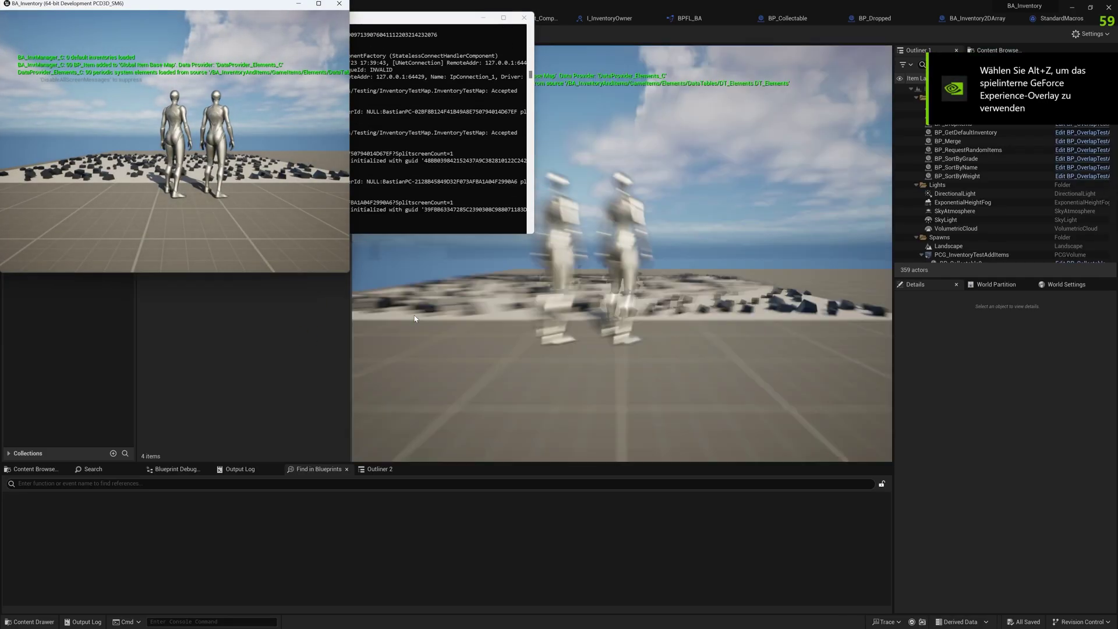
click(414, 318)
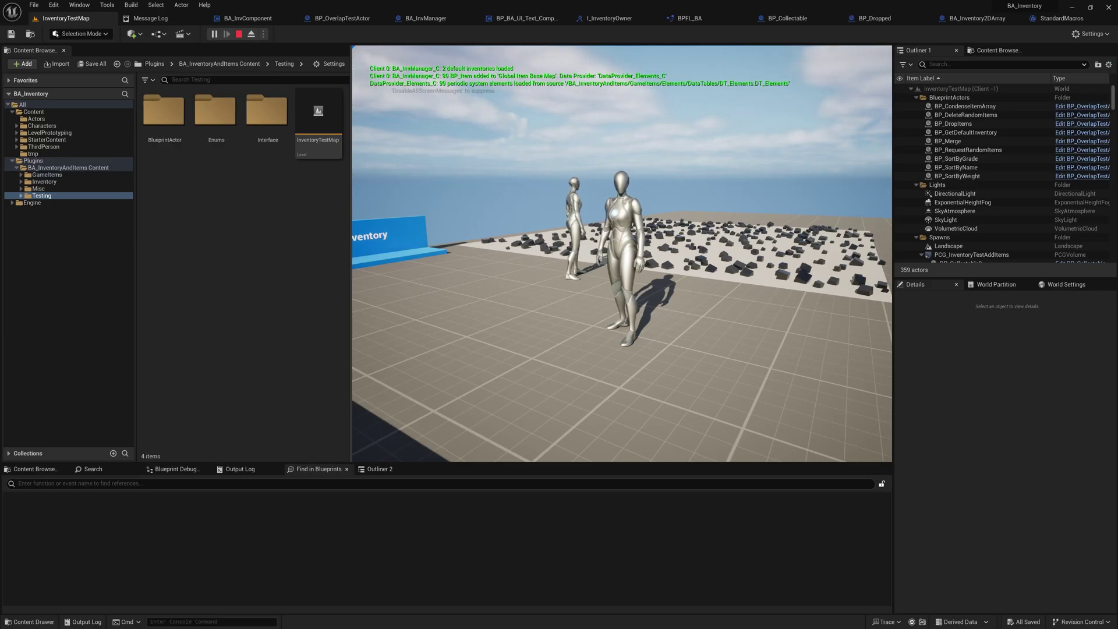
key(alt+Tab)
Move the character onto the Get Default inventory platform twice to obtain two belt pouches.
mouse_move(559, 314)
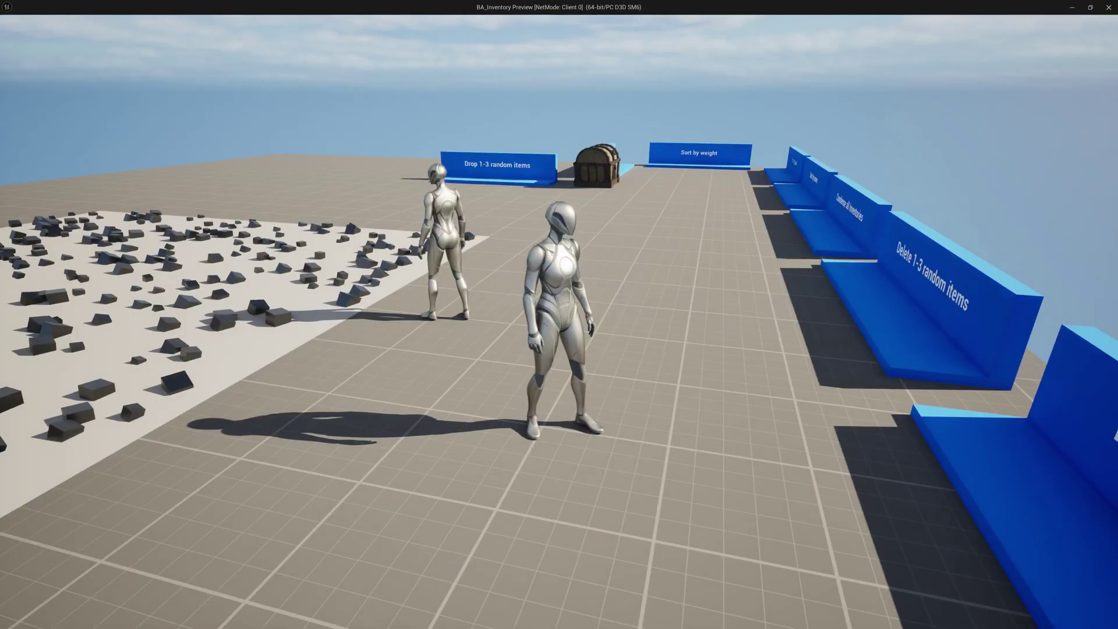
mouse_move(559, 315)
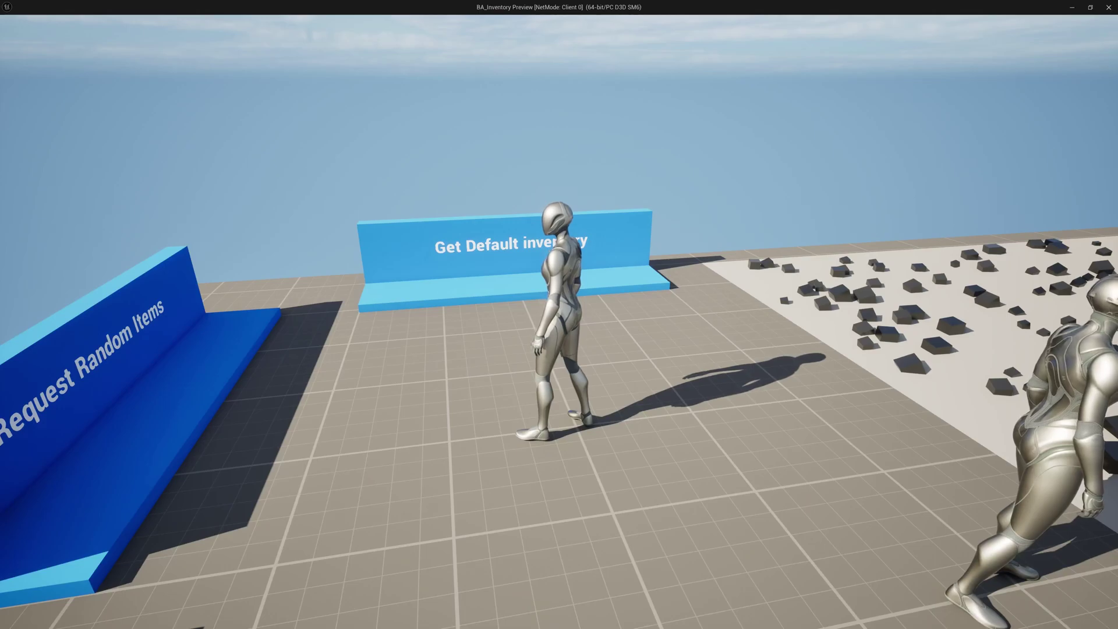
key(w)
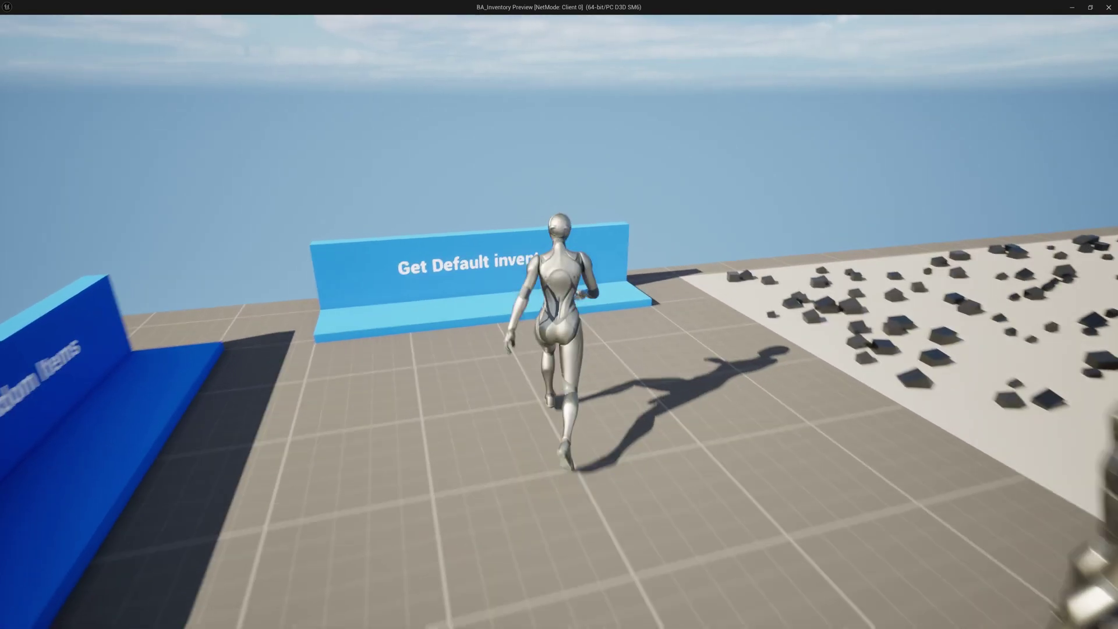
key(s)
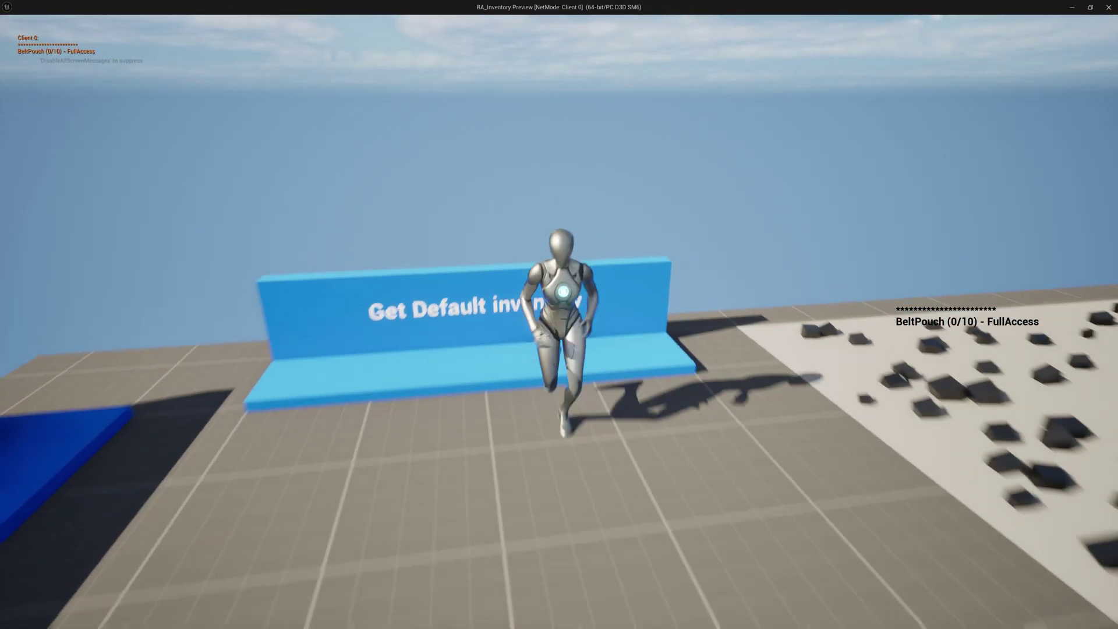
key(d)
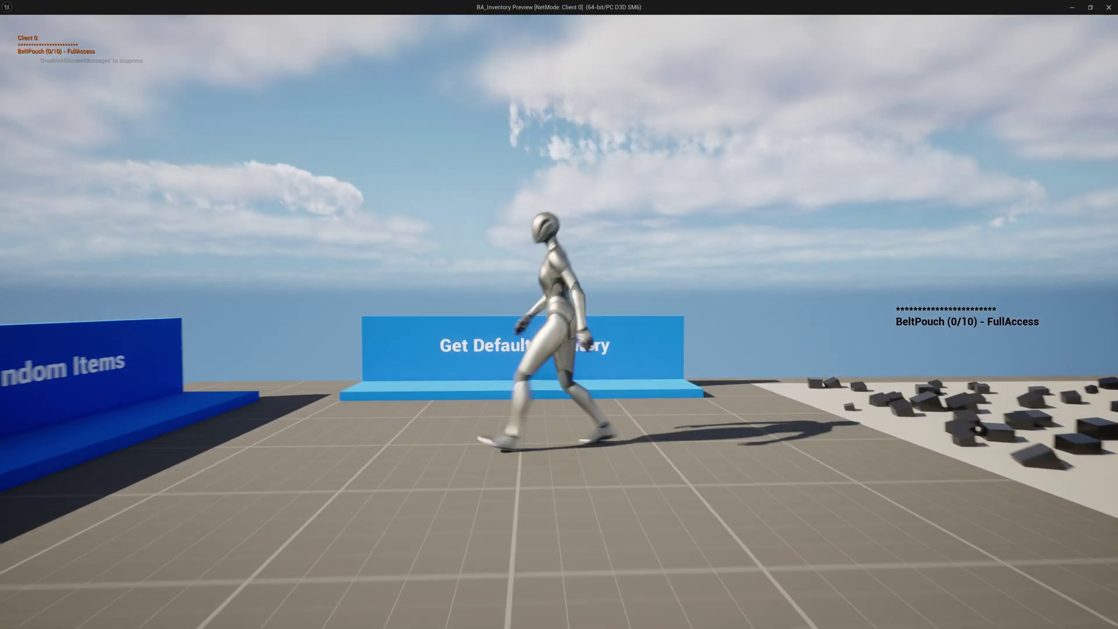
key(w)
key(s)
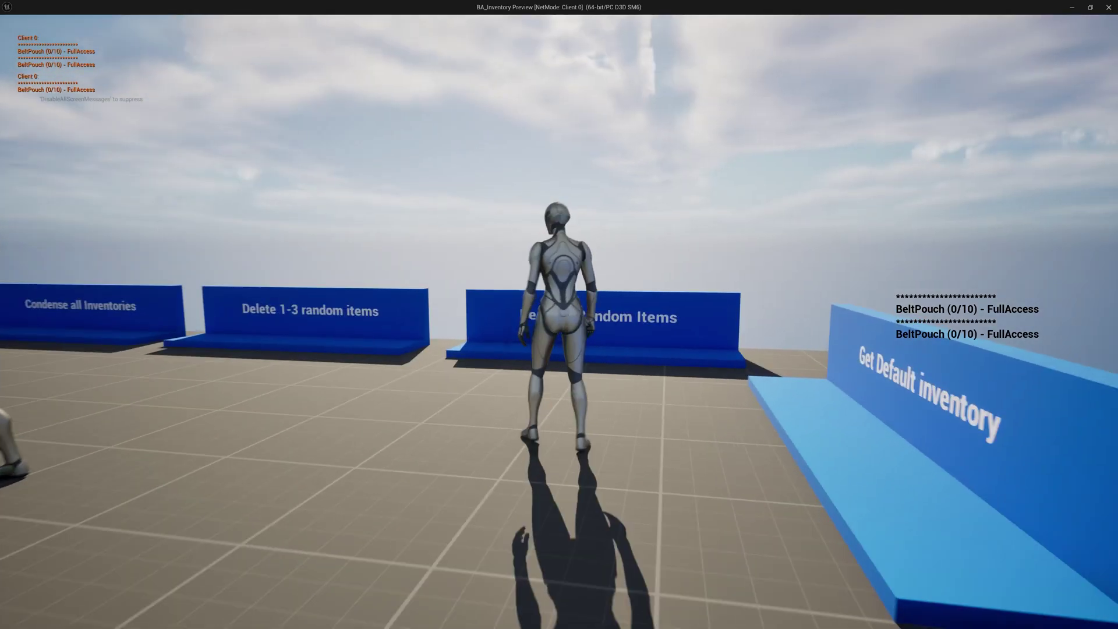
Step onto the Request Random Items platform twice to request an item for each belt pouch.
key(w)
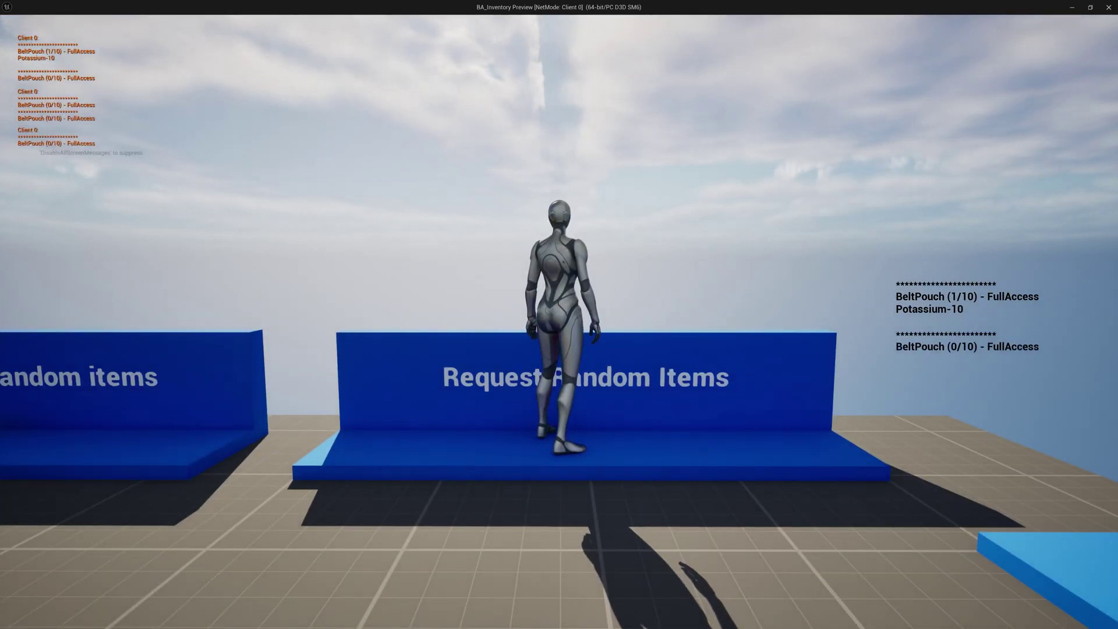
key(s)
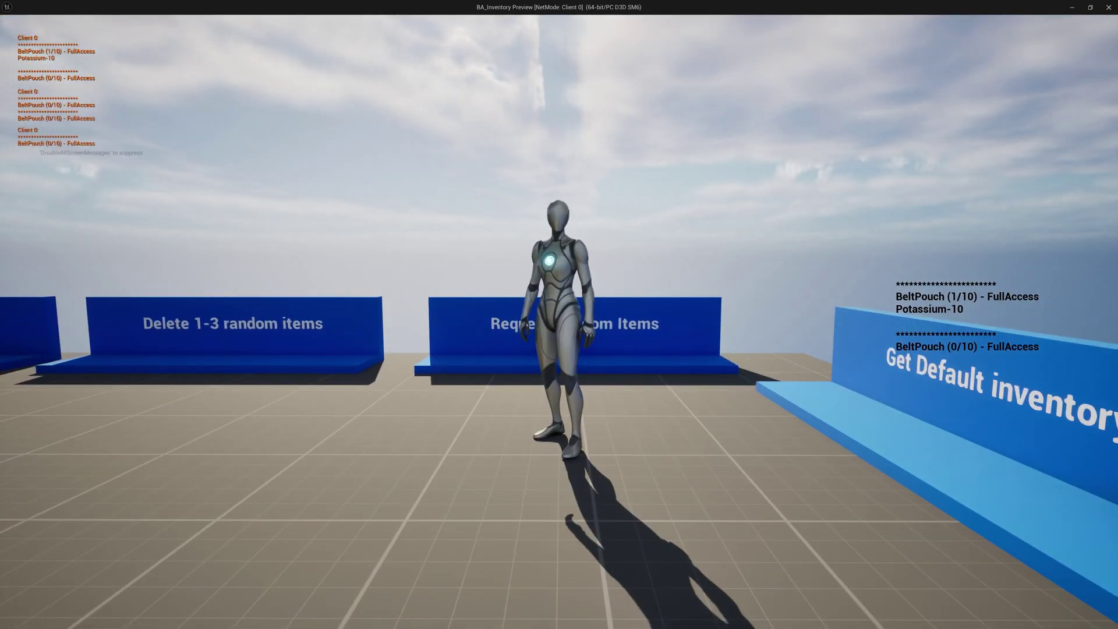
key(w)
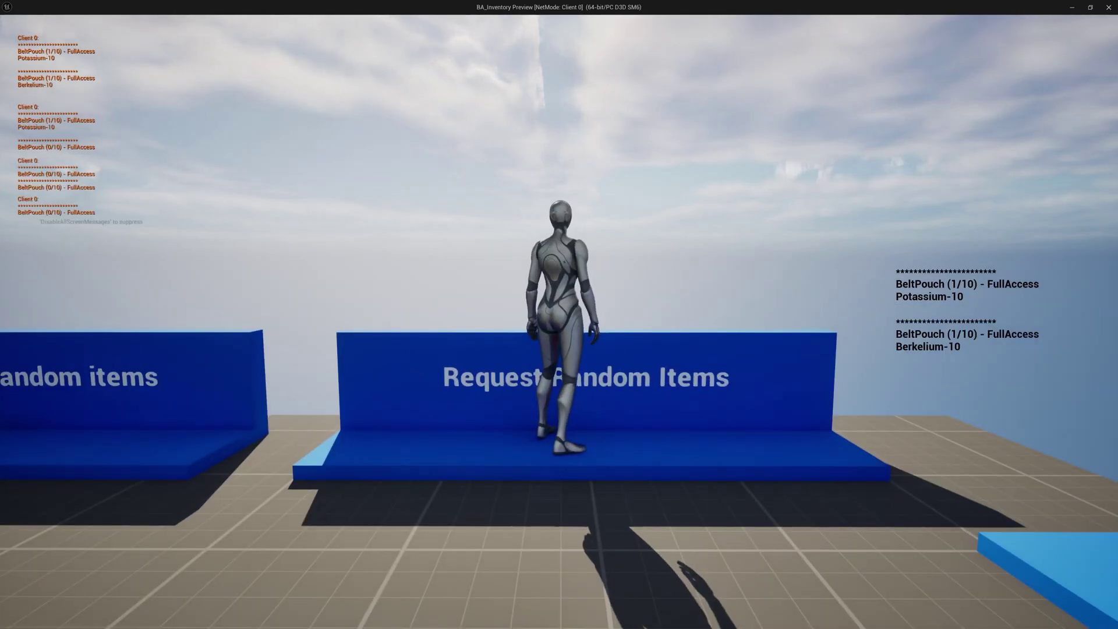
key(s)
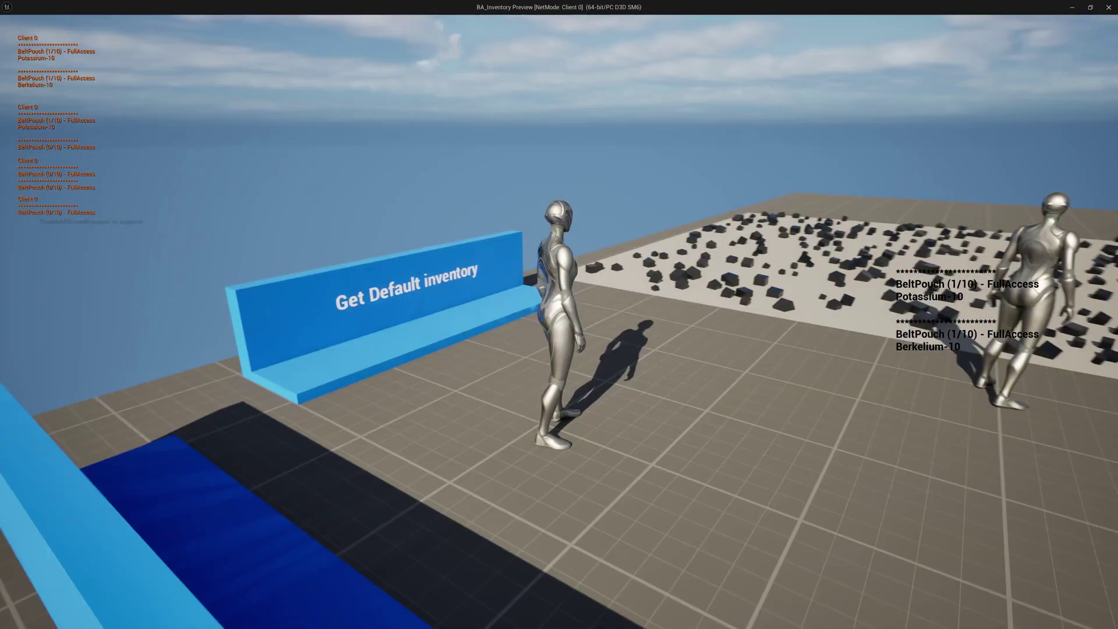
Run the character through the field of collectables until both belt pouches are filled with items.
key(w)
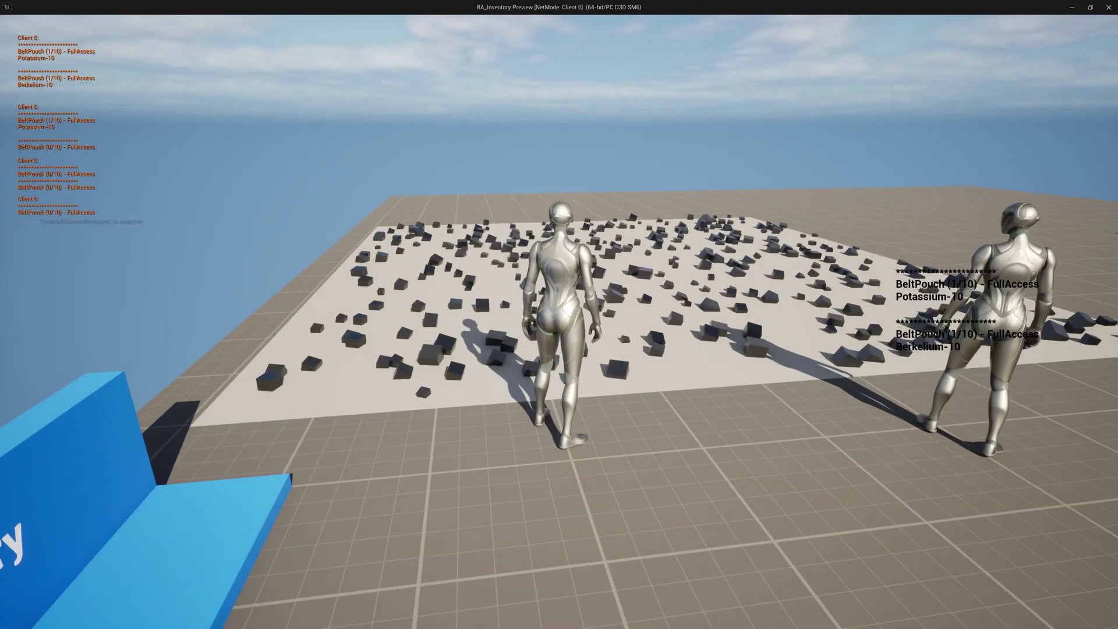
key(w)
key(w)
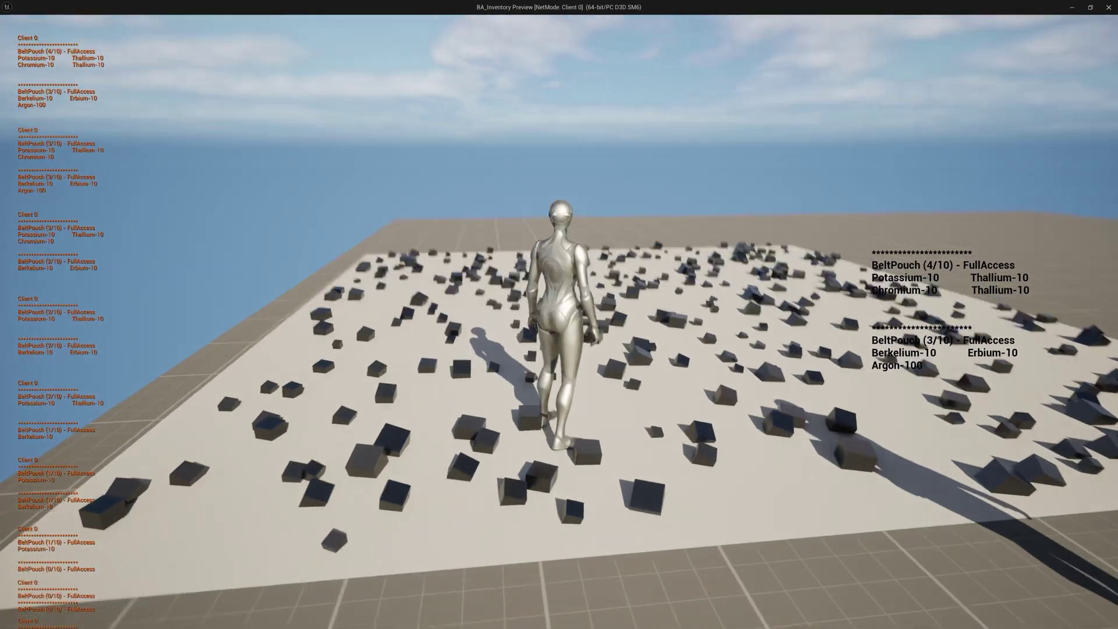
key(w)
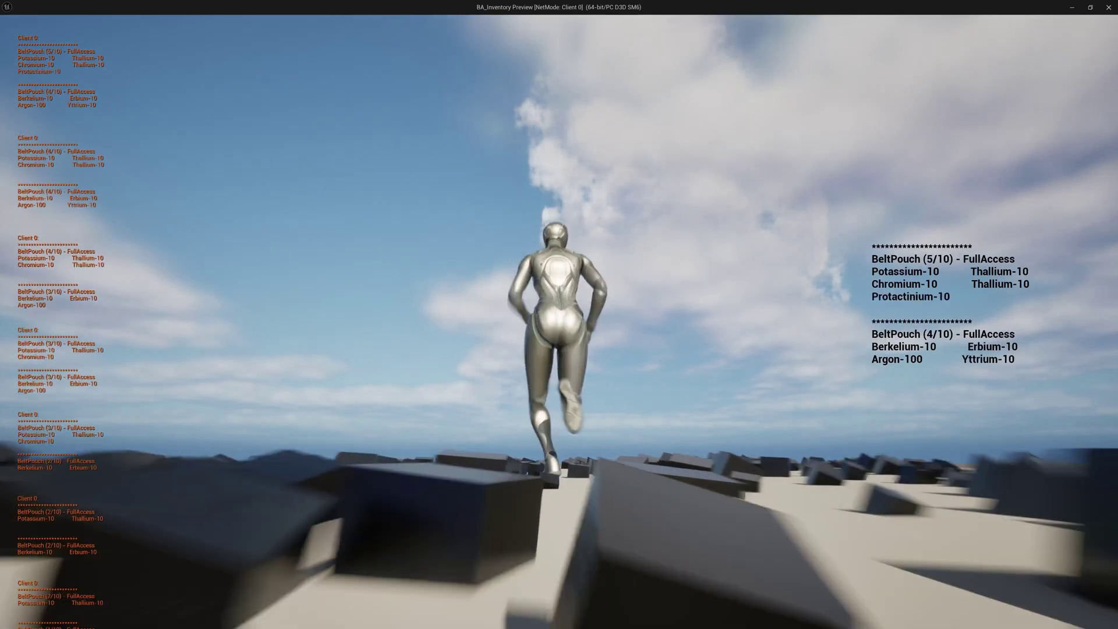
key(w)
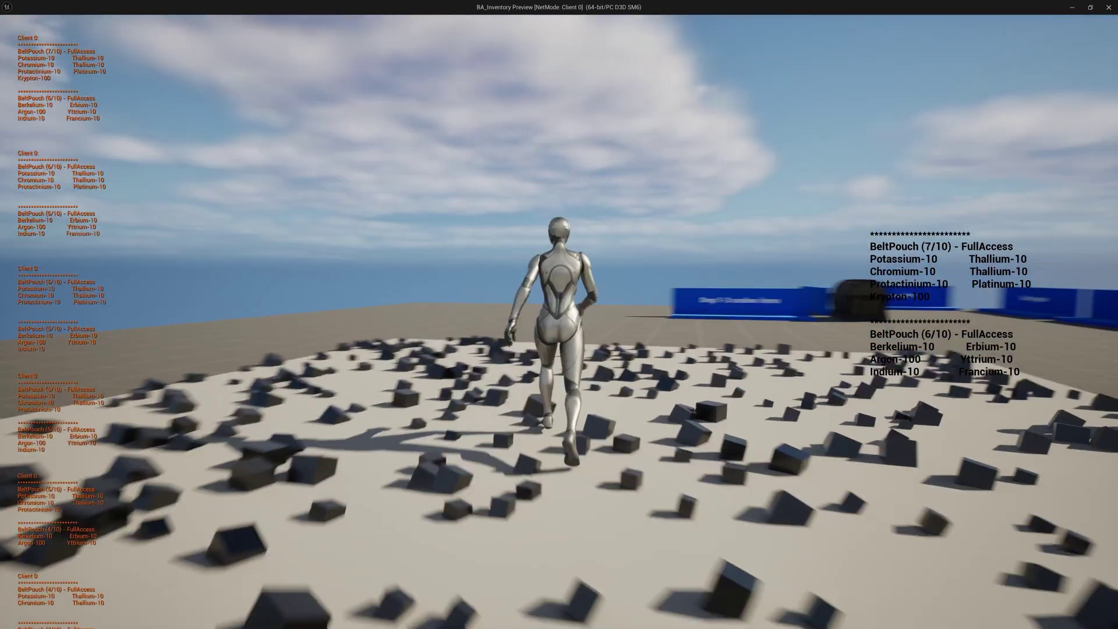
key(w)
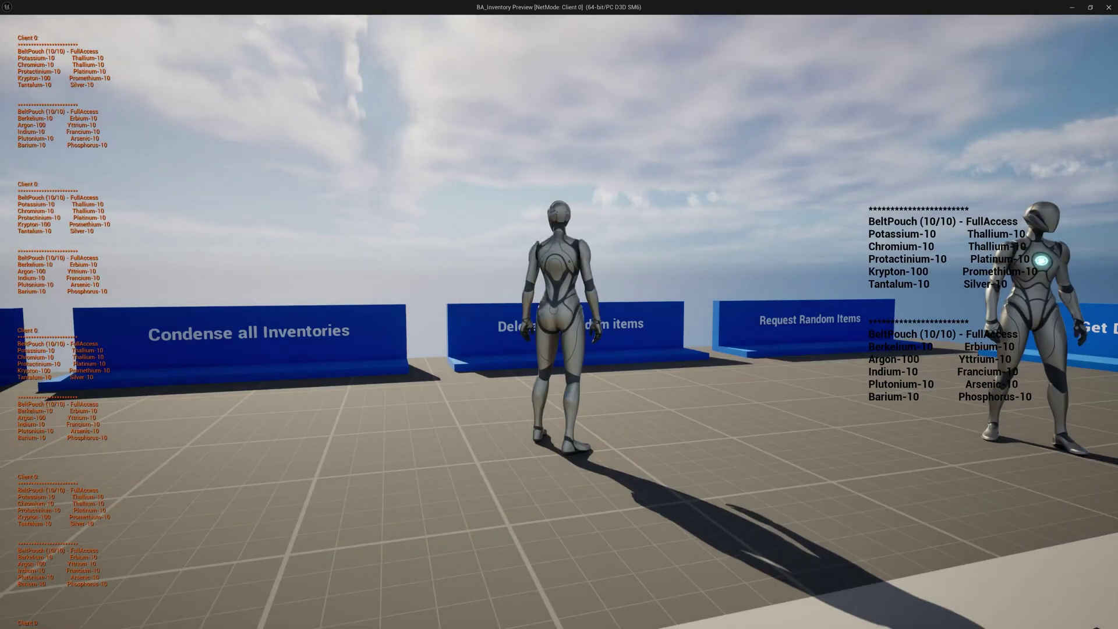
Run past the sorting platforms to the Merge items platform beside the chest and merge the duplicate items.
key(w)
key(a)
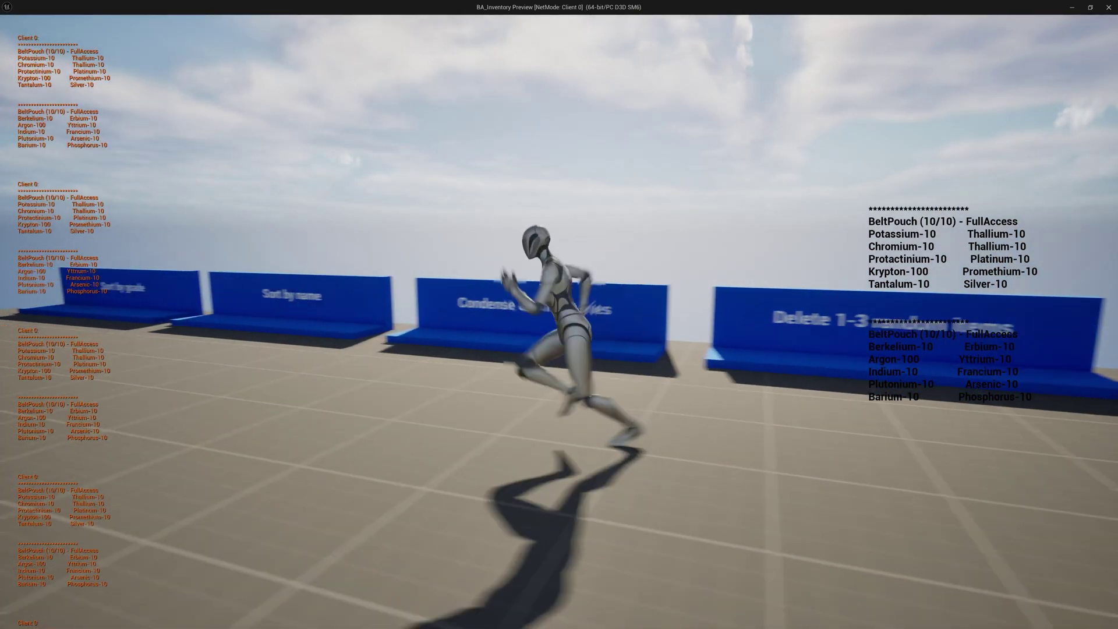
key(w)
key(w)
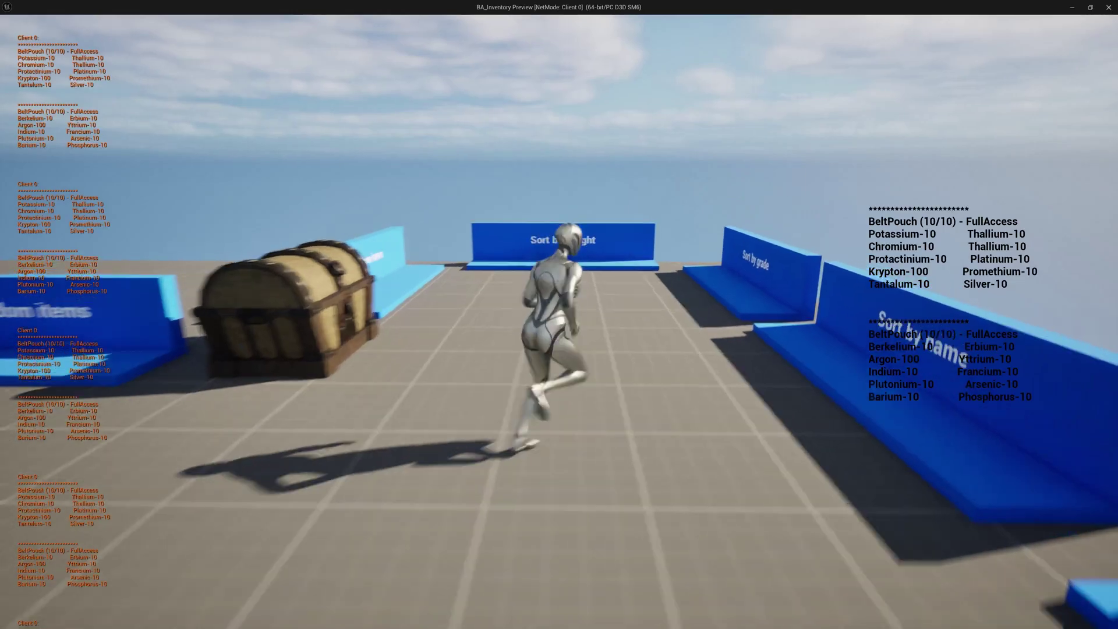
key(a)
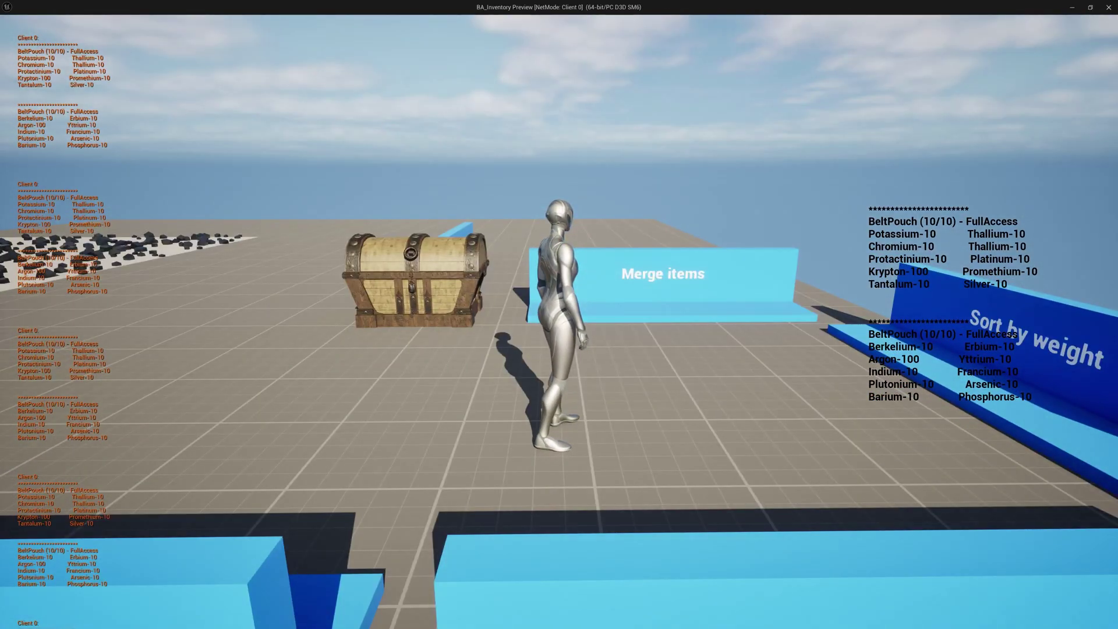
key(d)
key(s)
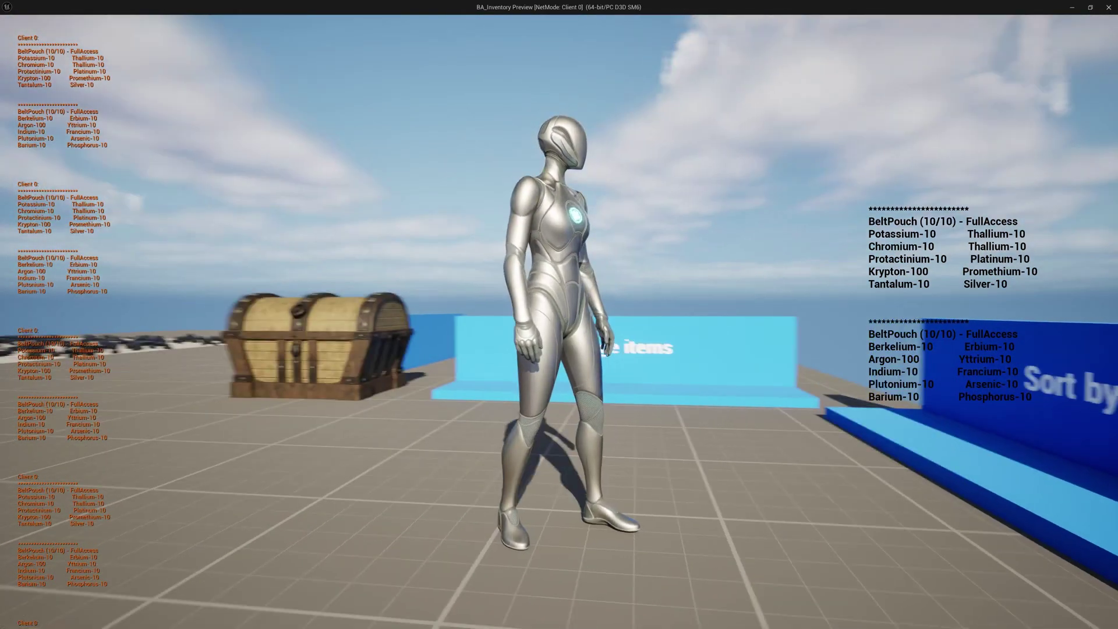
key(w)
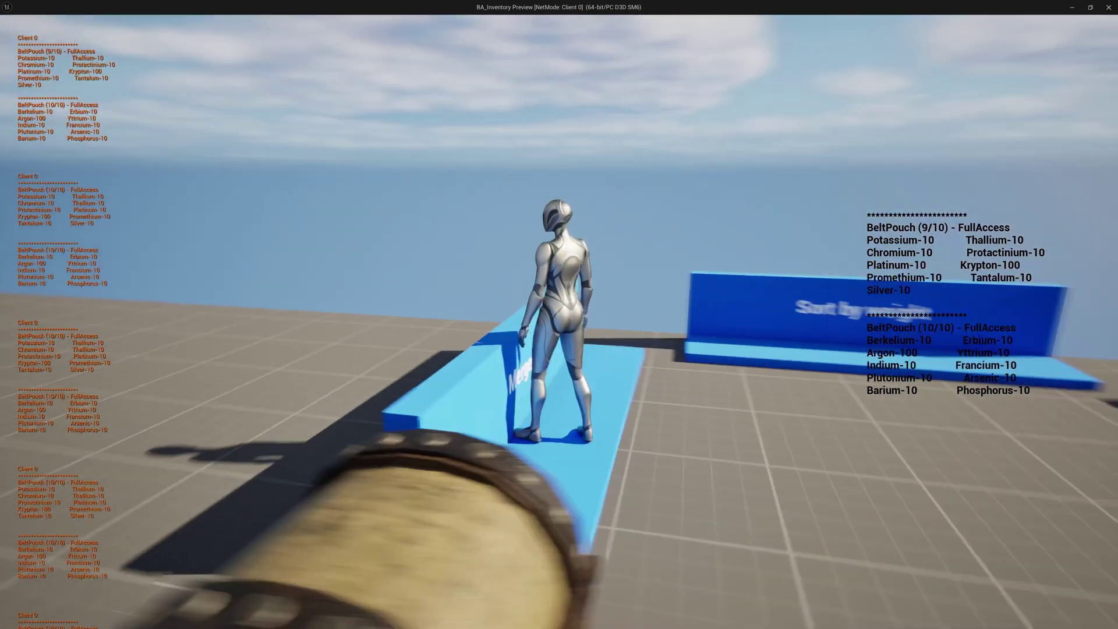
Sort the belt pouches by weight and then by grade using the matching platforms.
key(d)
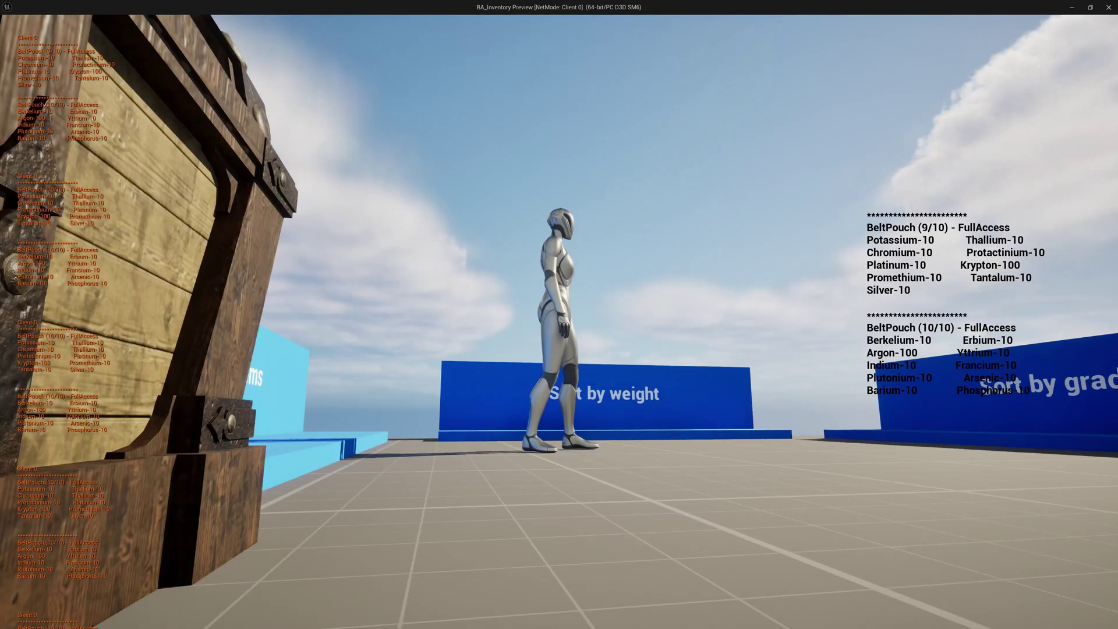
key(w)
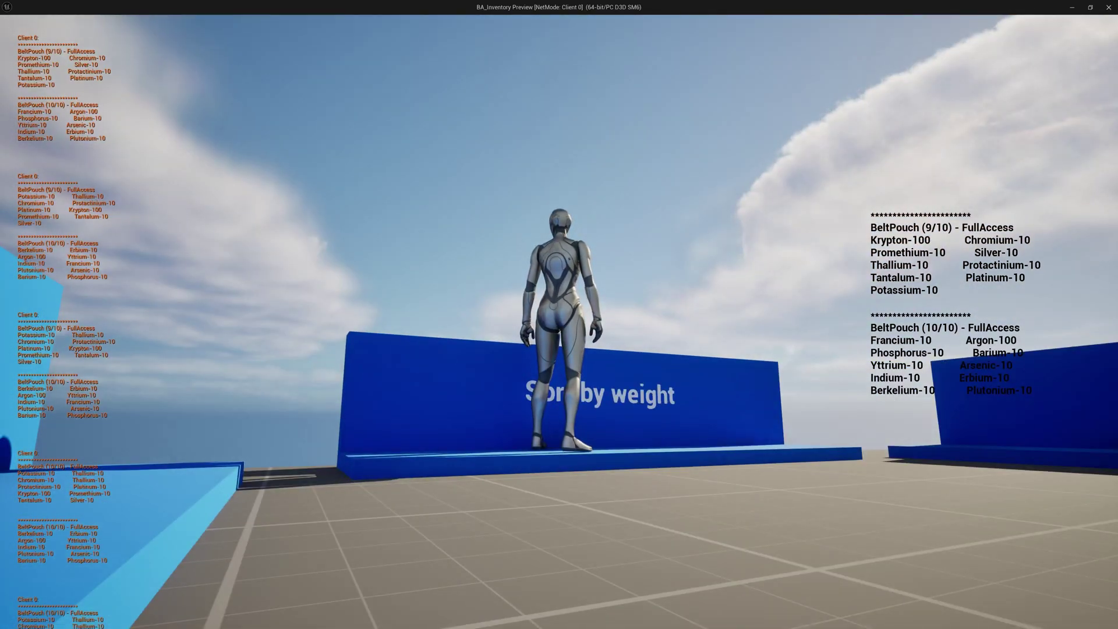
key(d)
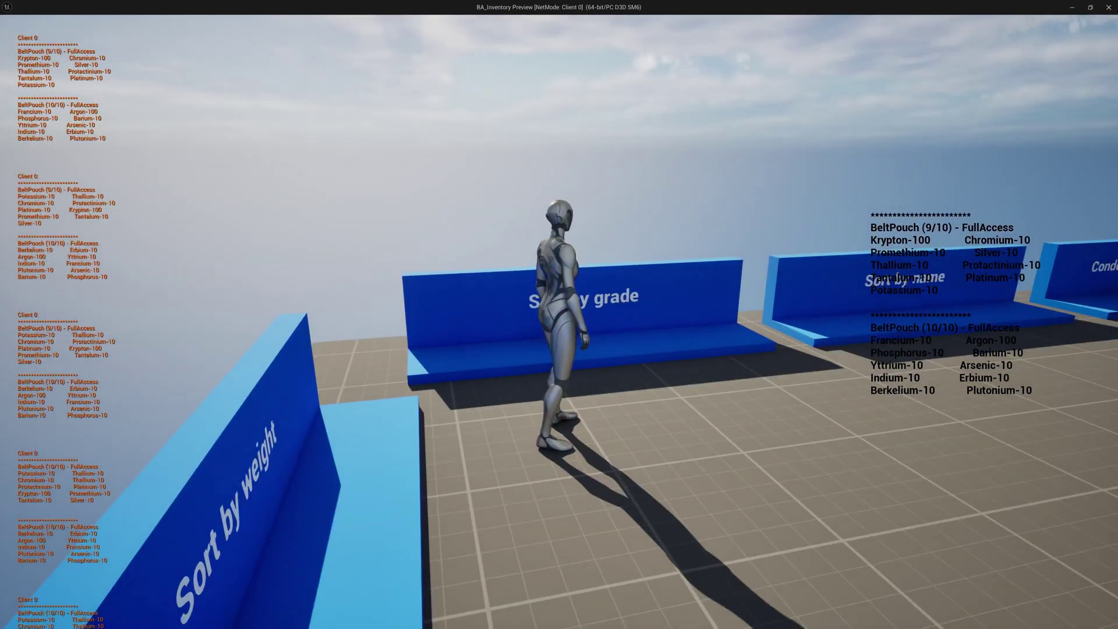
key(w)
key(s)
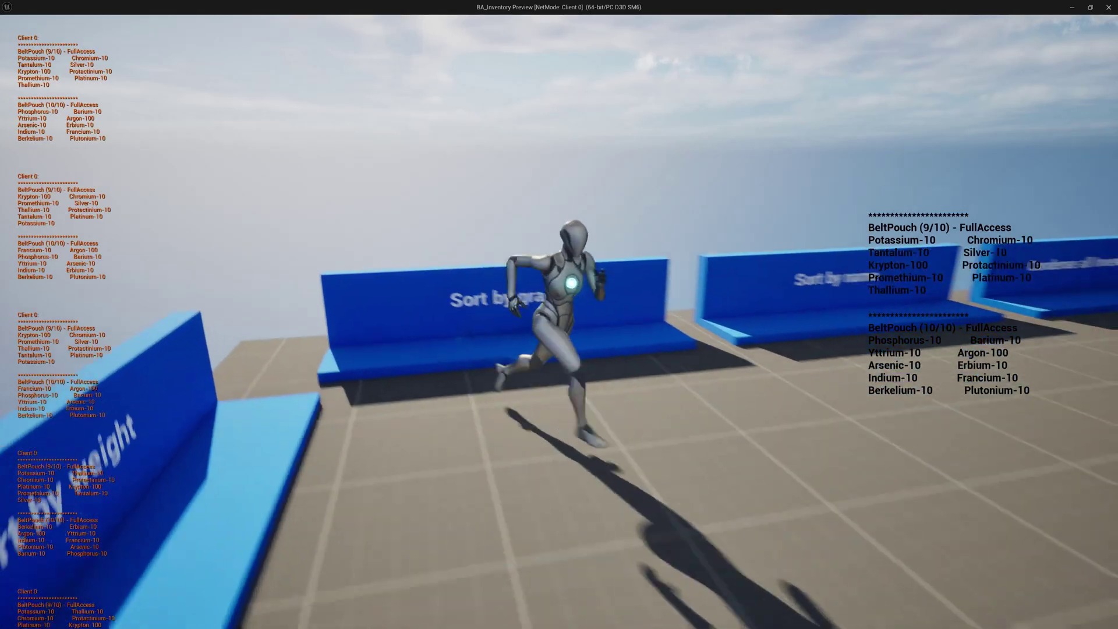
Move the character onto the Sort by name platform to sort both belt pouches by name.
key(d)
key(w)
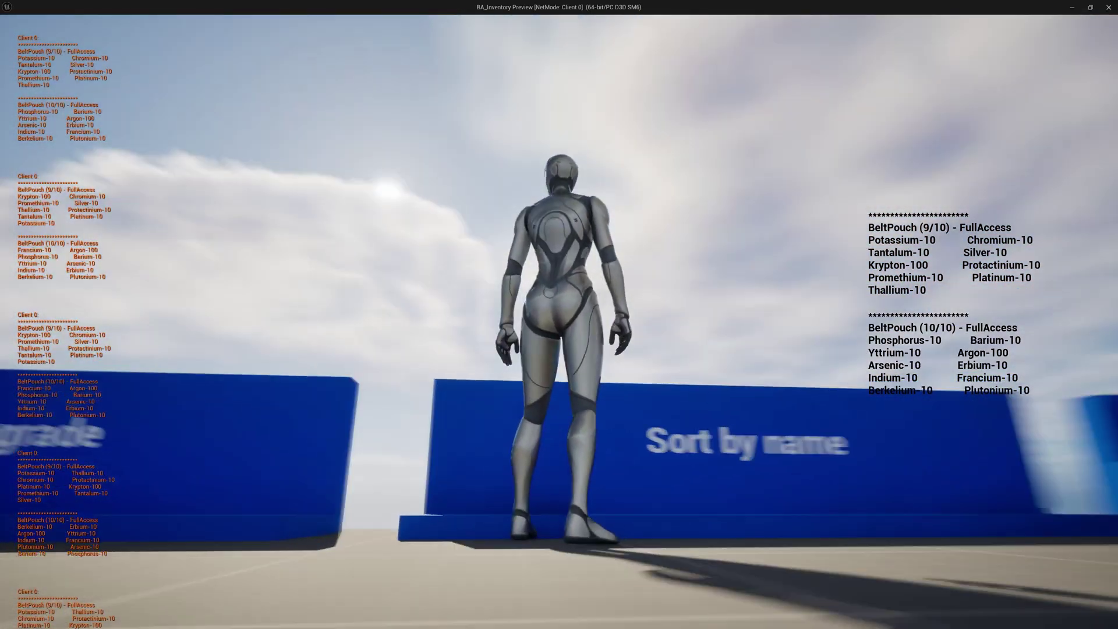
key(w)
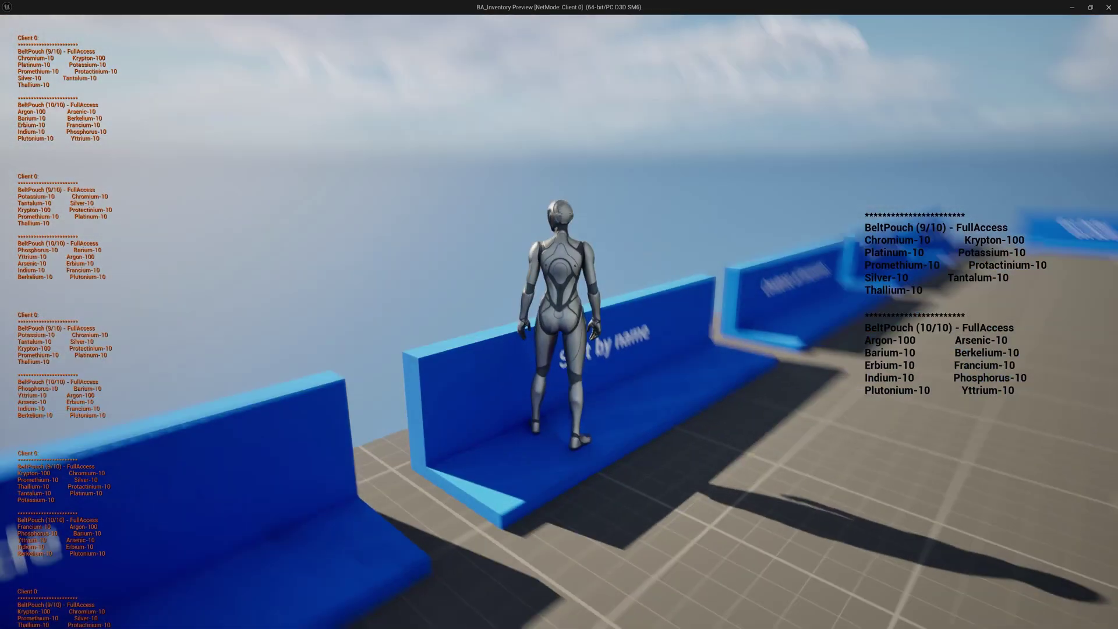
key(d)
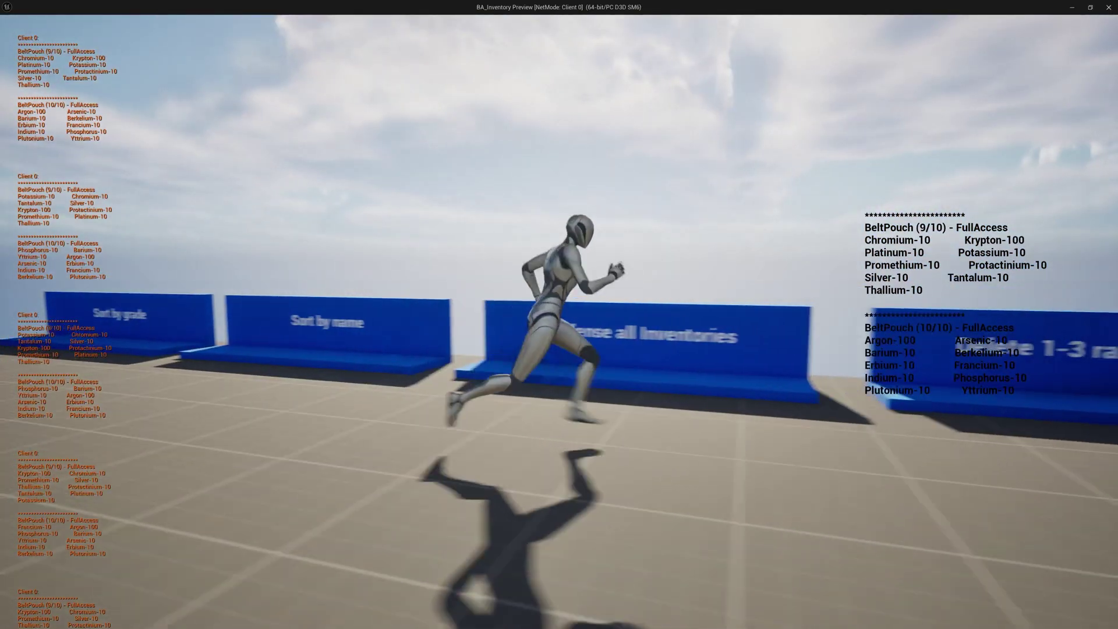
Run the character to the Delete 1-3 random items platform and step onto it four times to remove items from the belt pouches.
key(d)
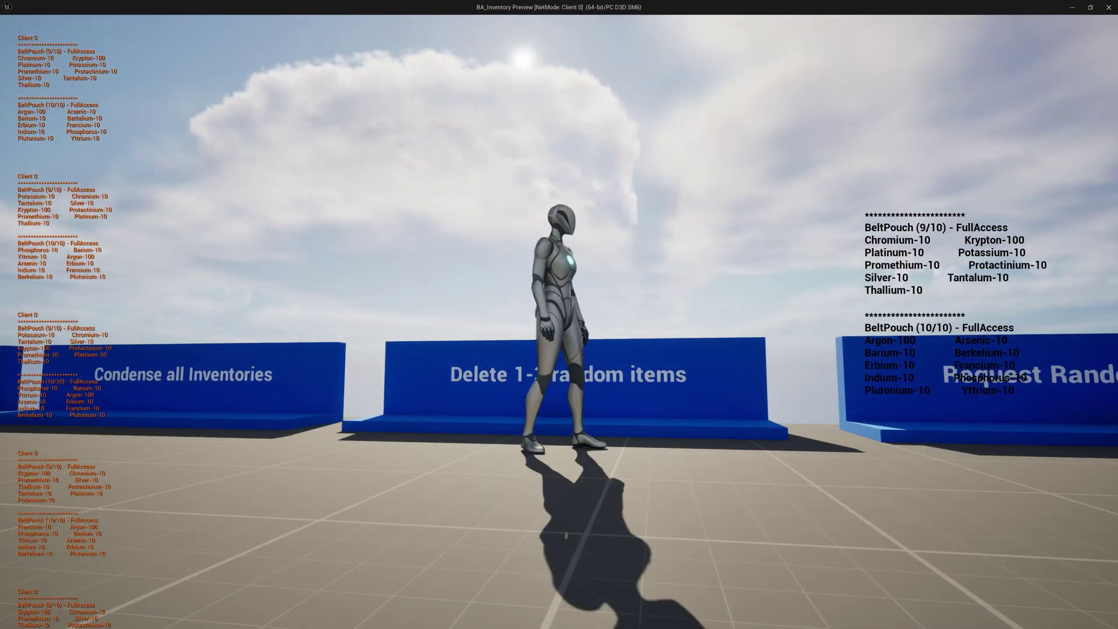
key(w)
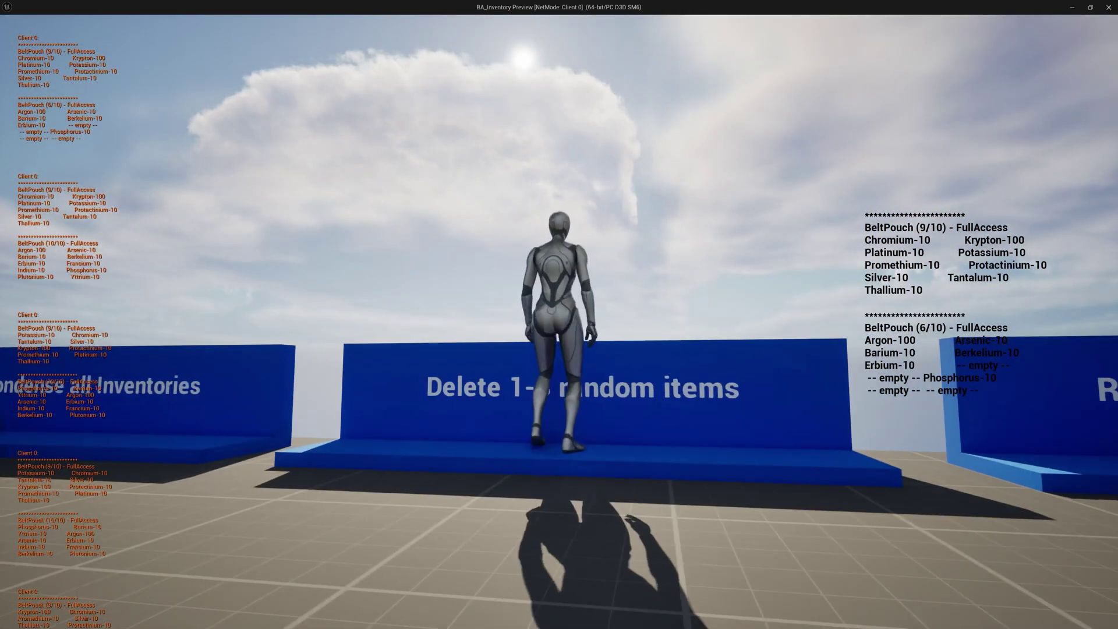
key(s)
key(w)
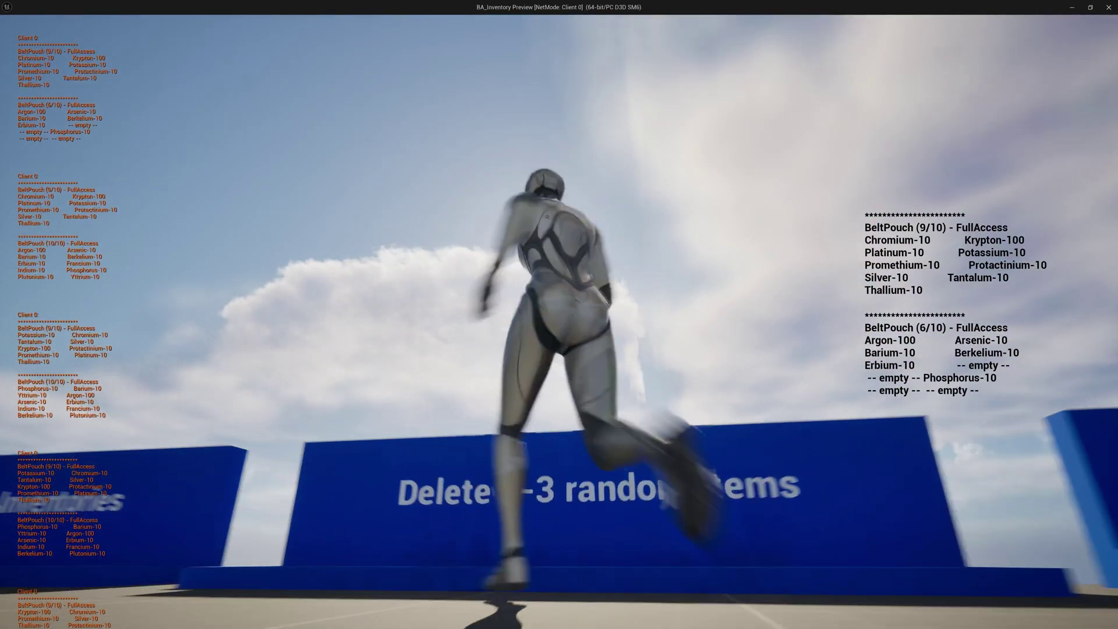
key(s)
key(w)
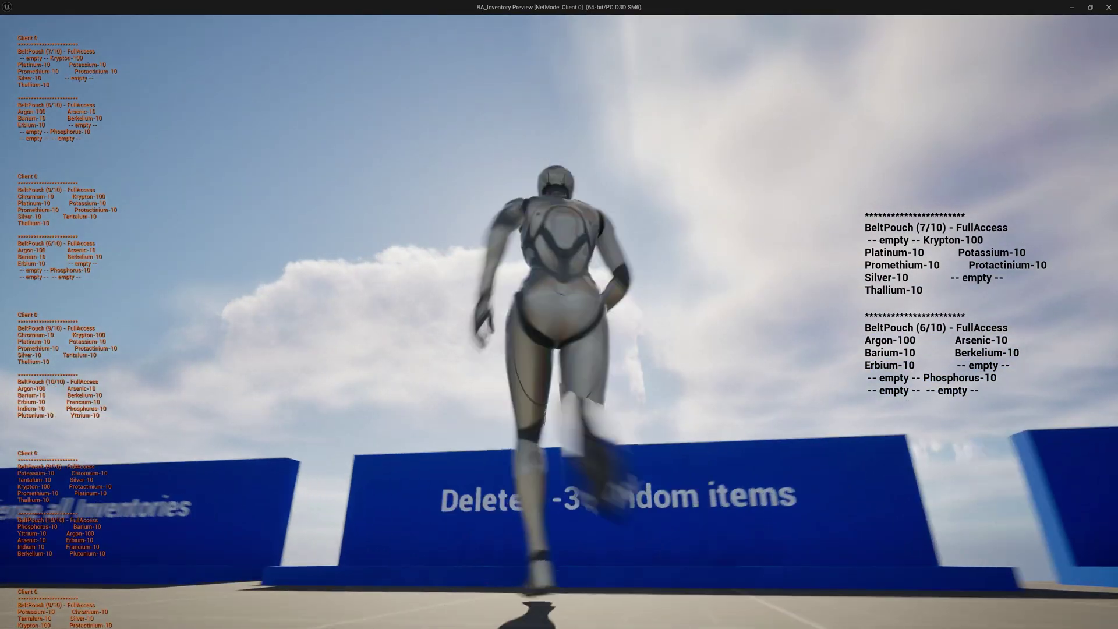
key(s)
key(w)
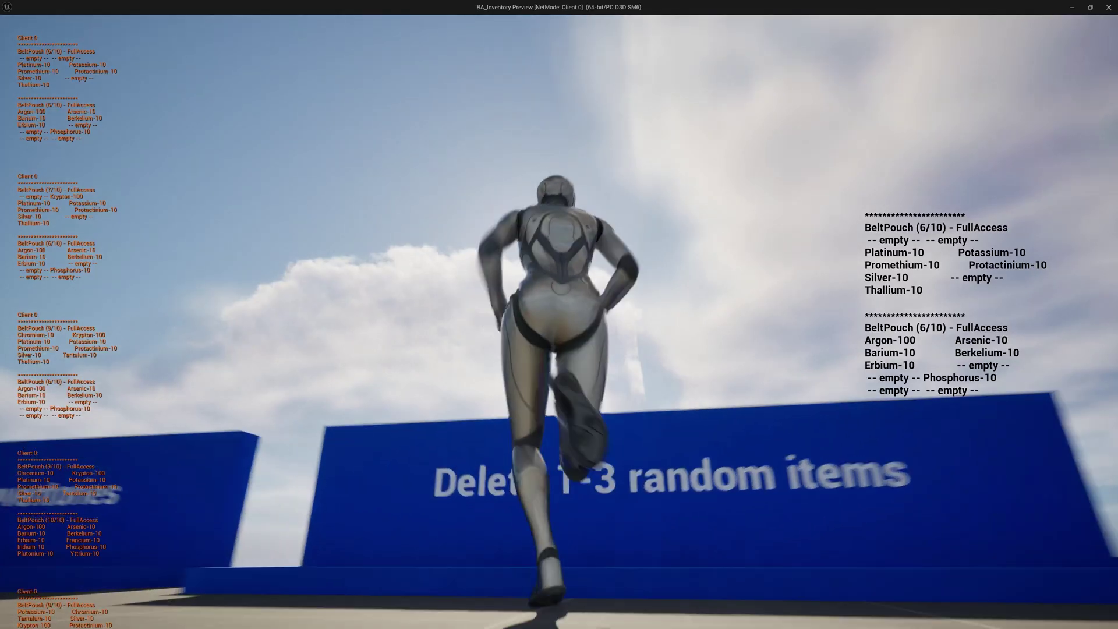
key(s)
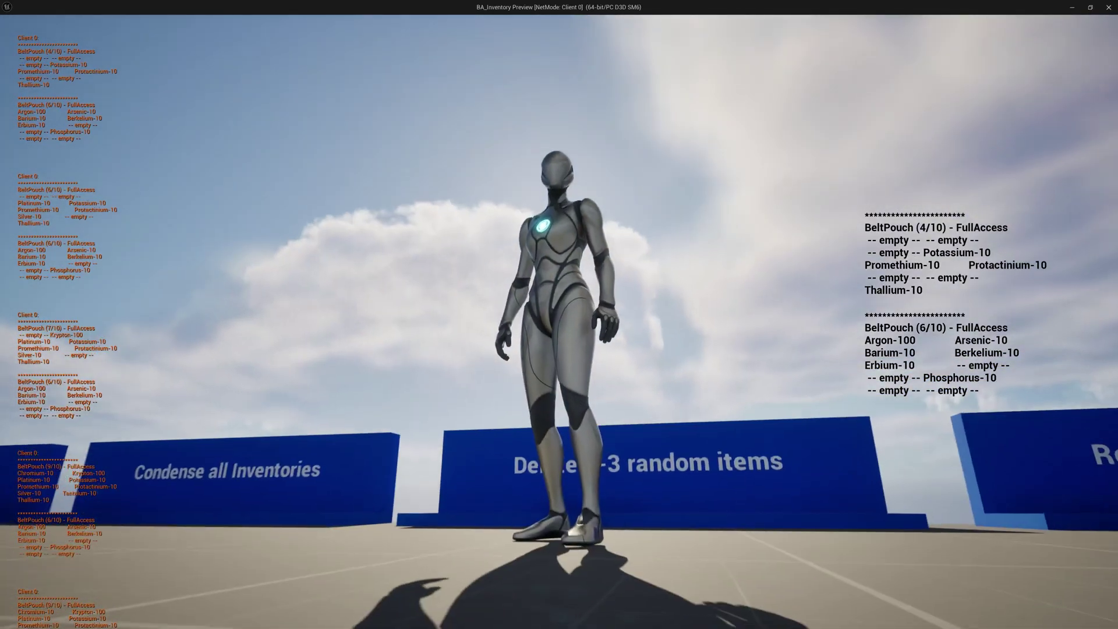
Move the character onto the Condense all Inventories platform to close the empty slots in both belt pouches.
key(a)
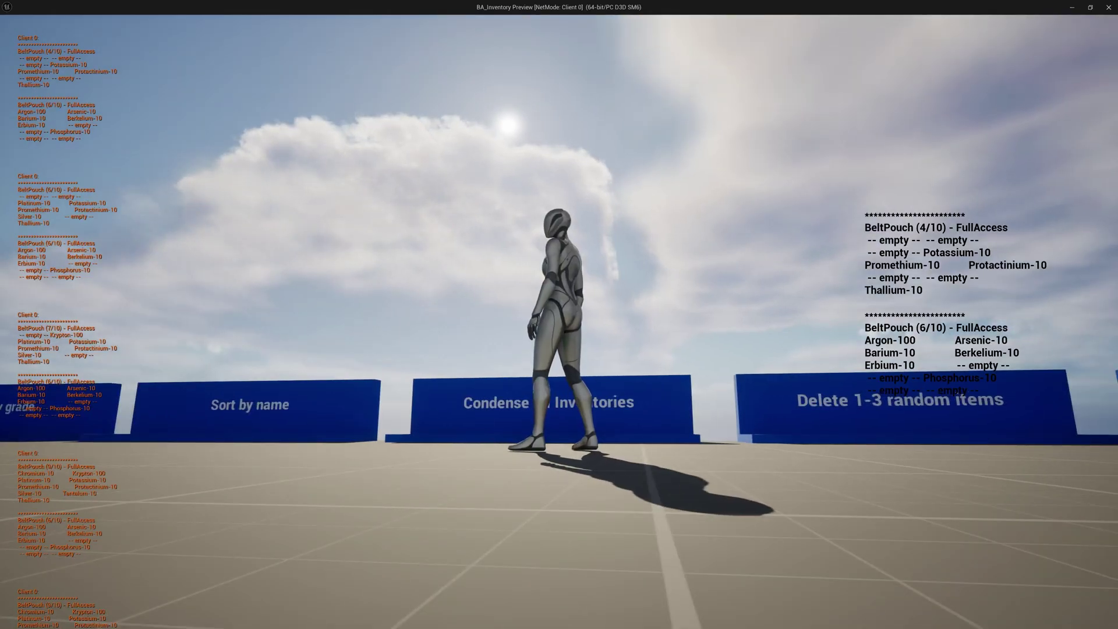
key(w)
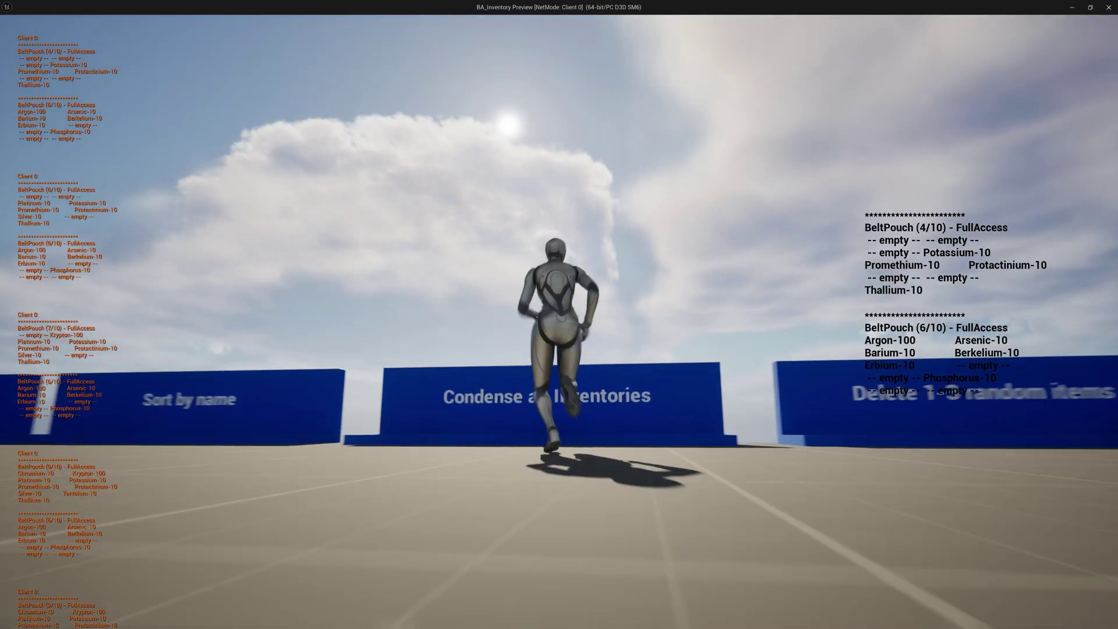
key(s)
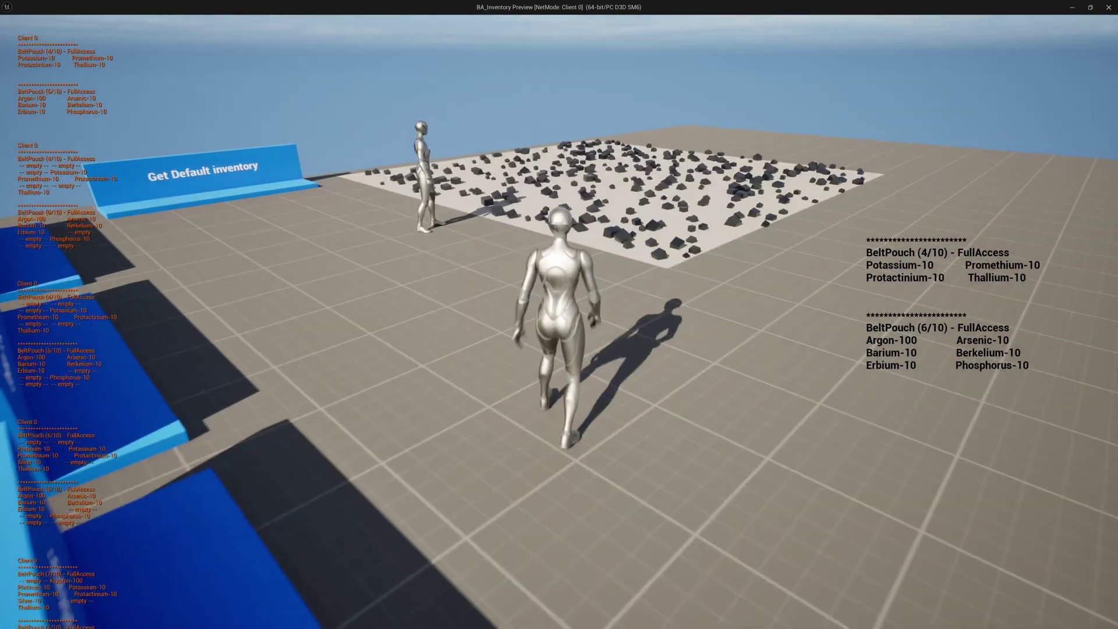
Run the character through the collectables field to refill both belt pouches.
key(w)
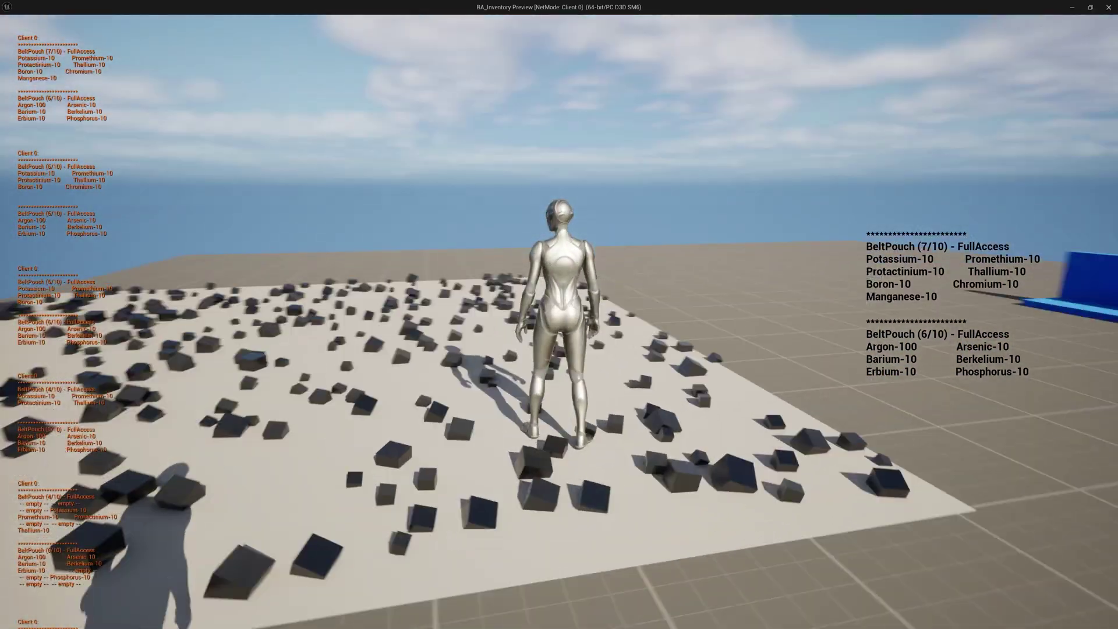
key(w)
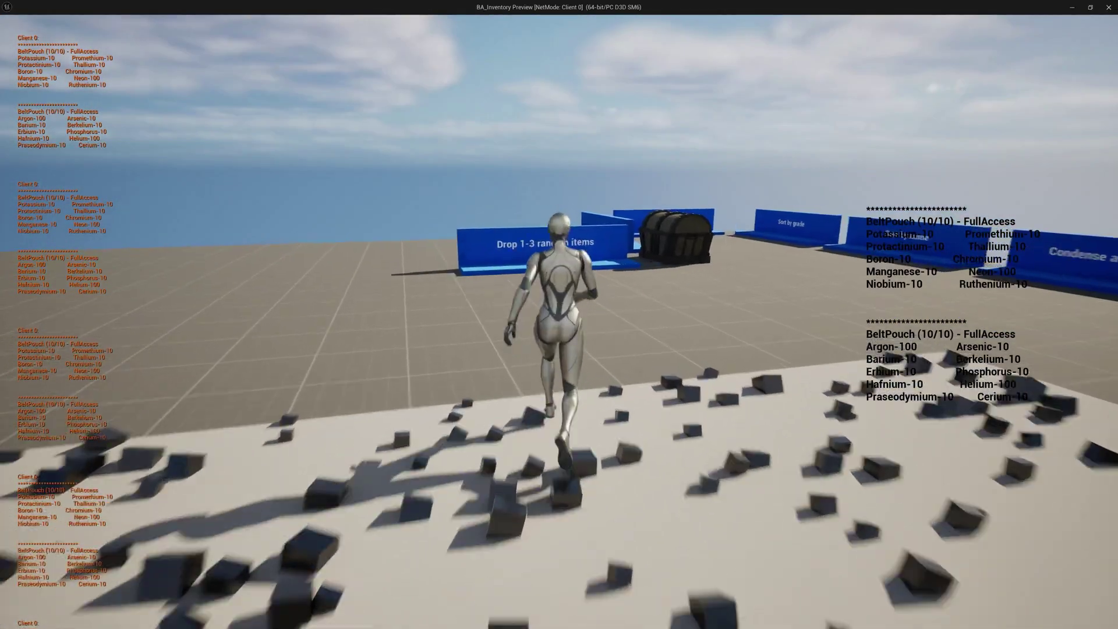
Bring the character up to the treasure chest to open its inventory and step away from it again.
key(d)
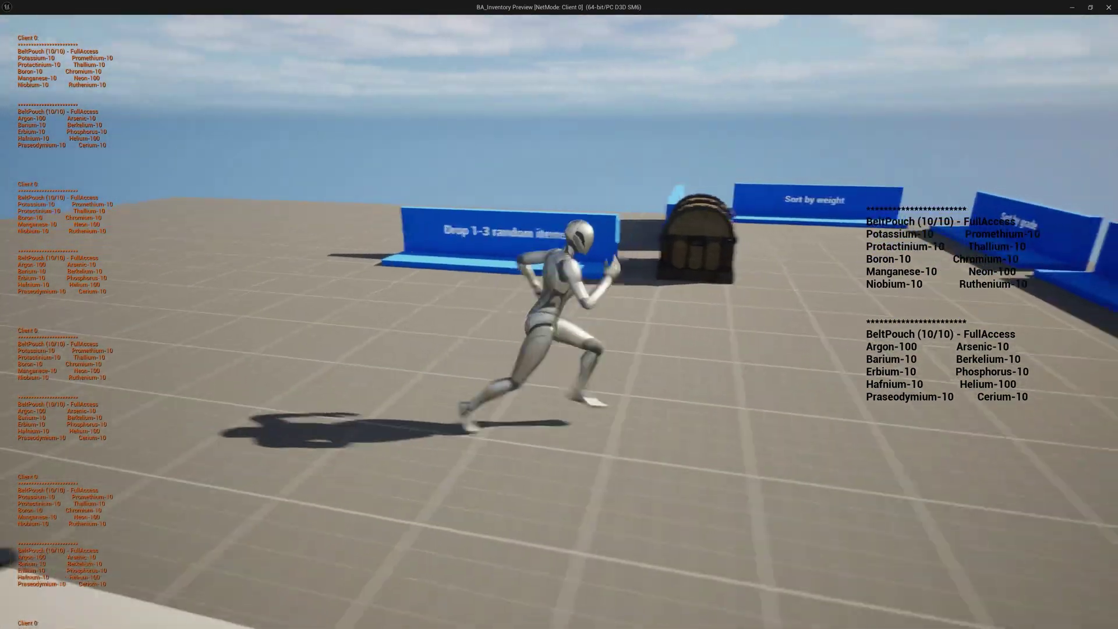
key(d)
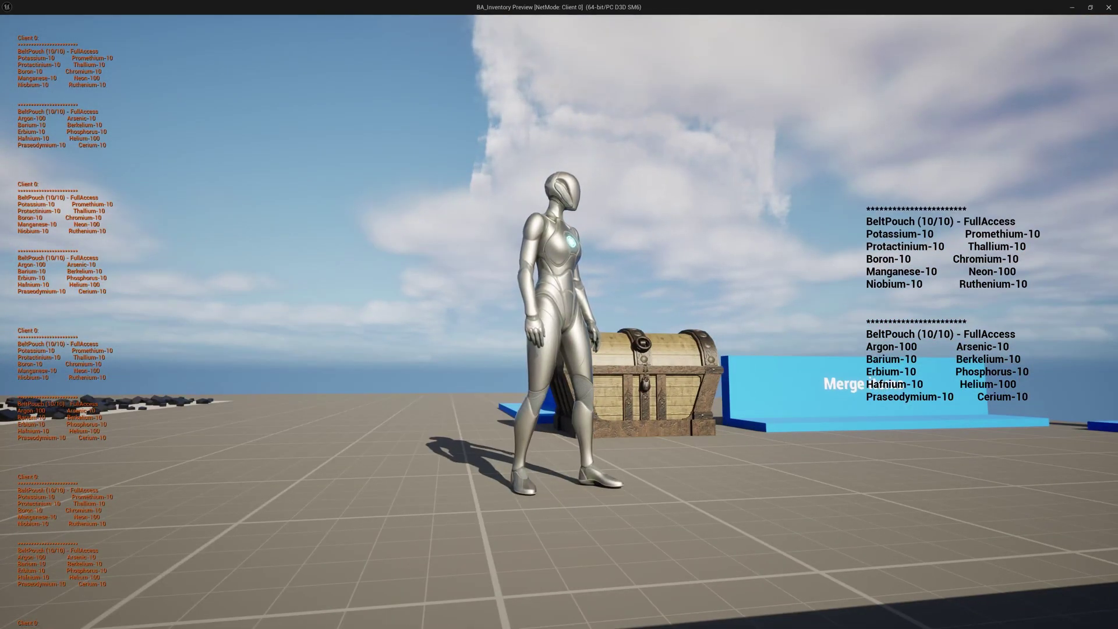
key(w)
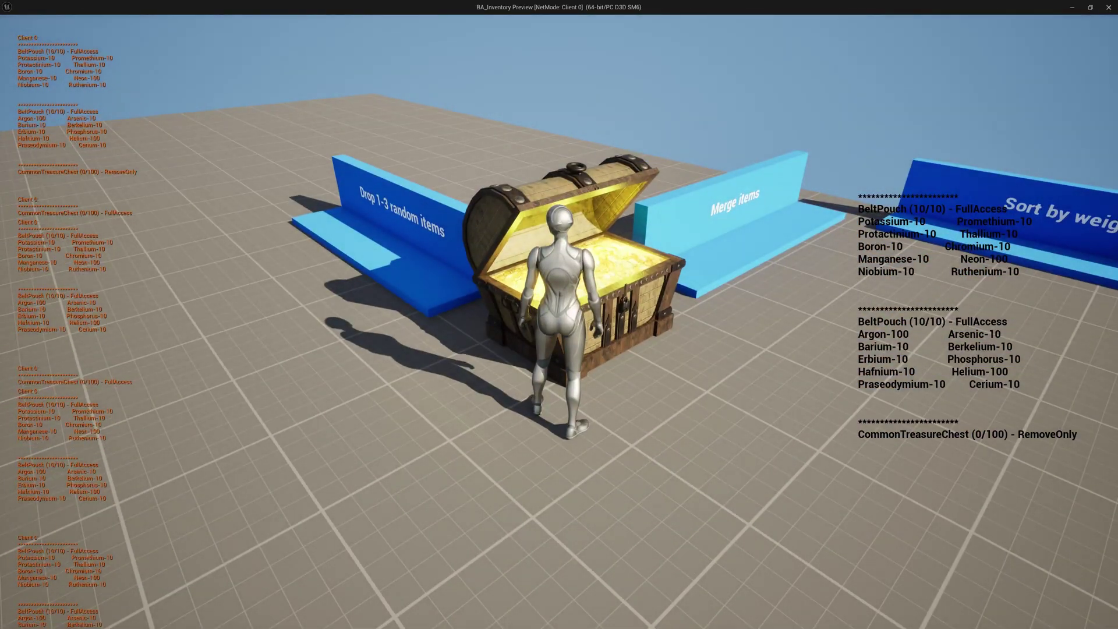
key(s)
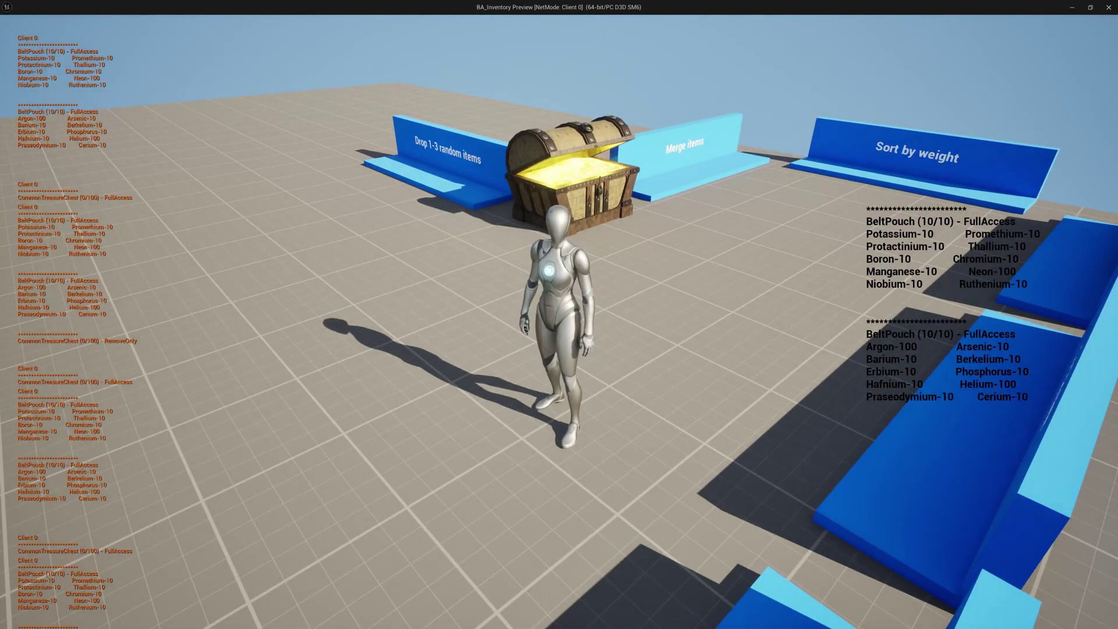
Step onto the Drop 1-3 random items platform to drop items from the belt pouch and back away from the dropped cubes.
key(a)
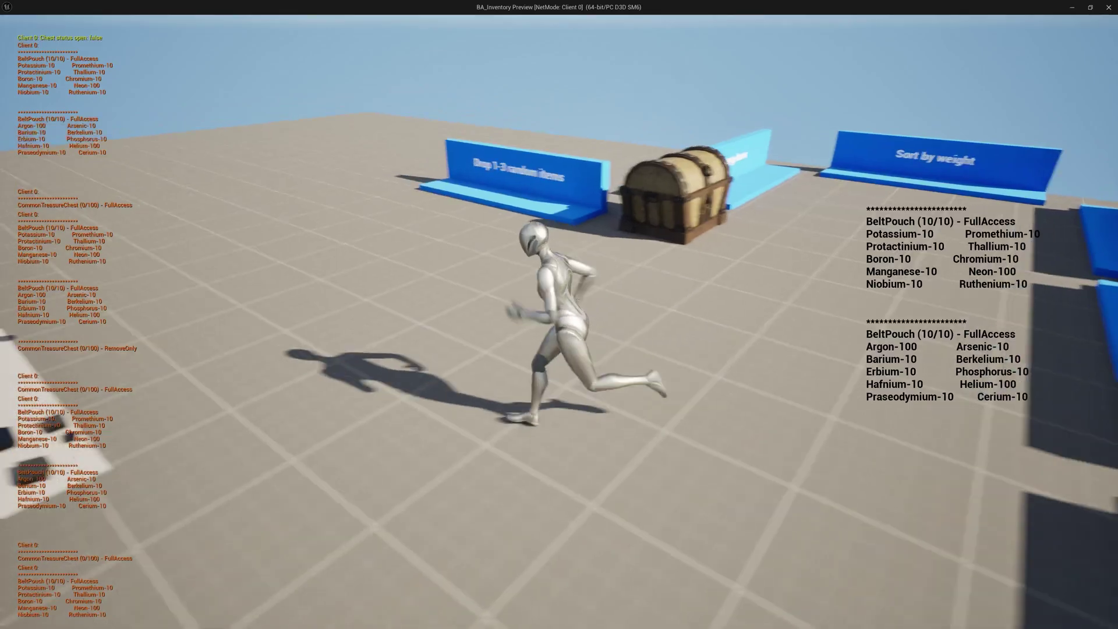
key(w)
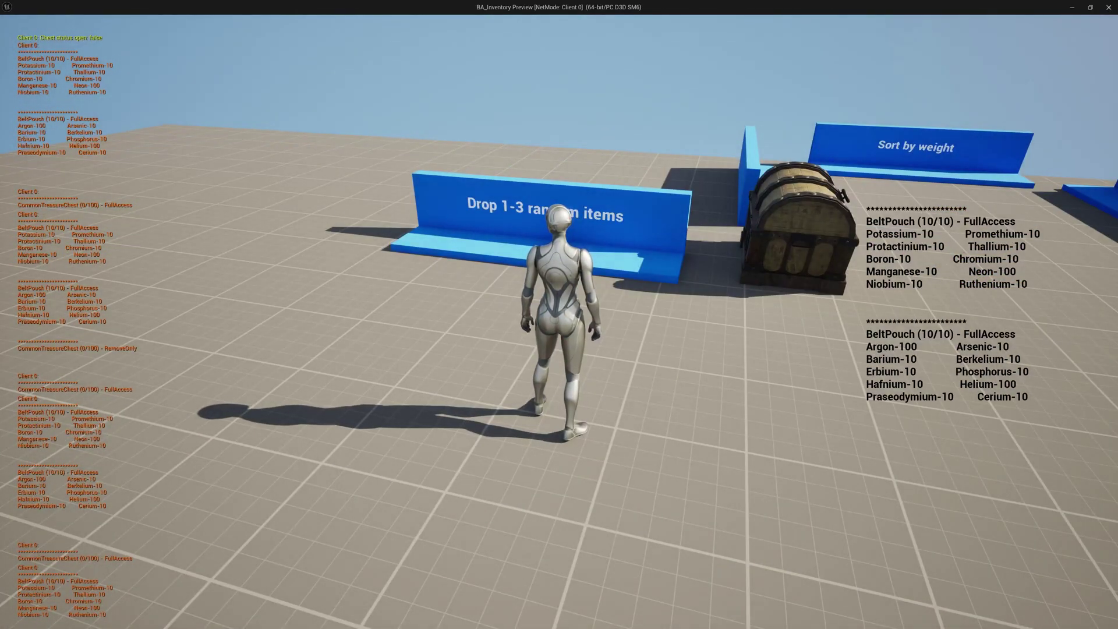
key(a)
key(w)
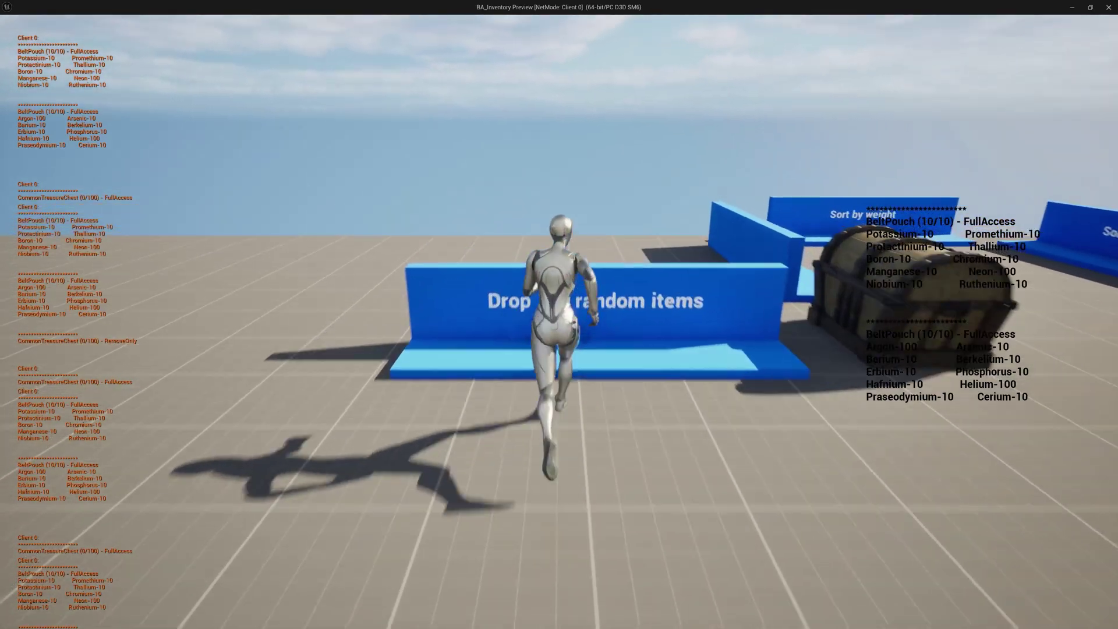
key(a)
key(s)
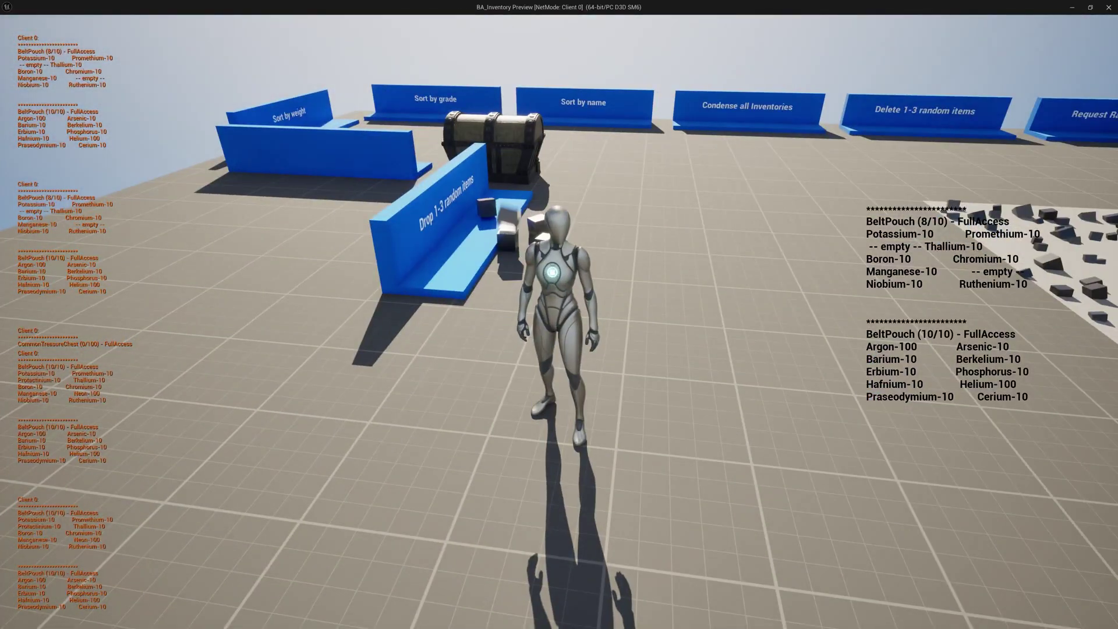
key(s)
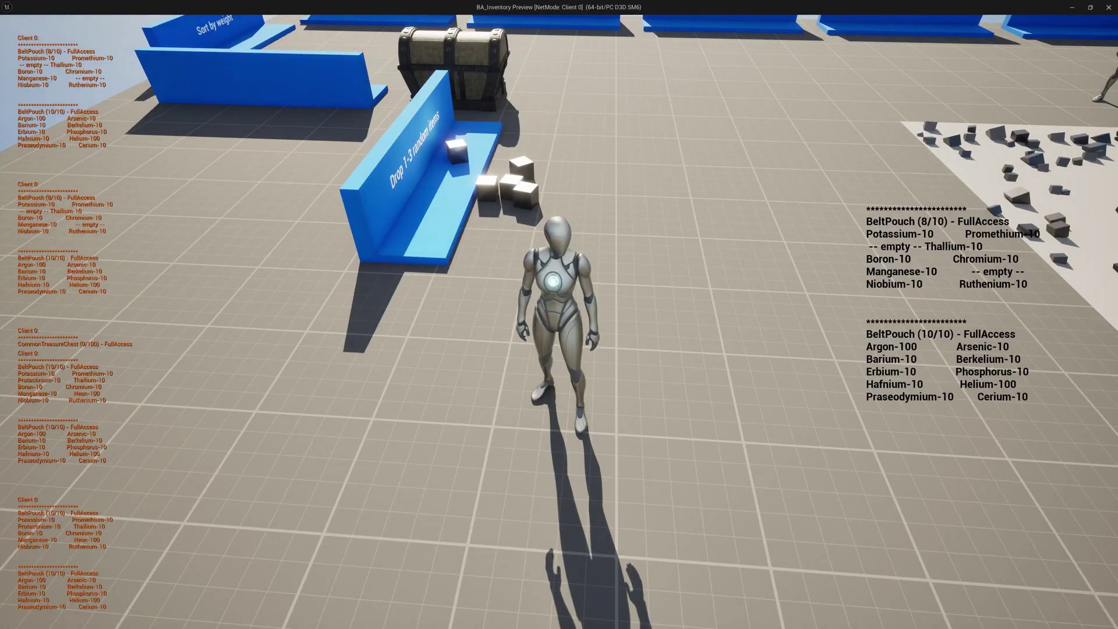
Switch to the second BA_Inventory game window, the 64-bit Development one, and maximize it.
key(alt+Tab)
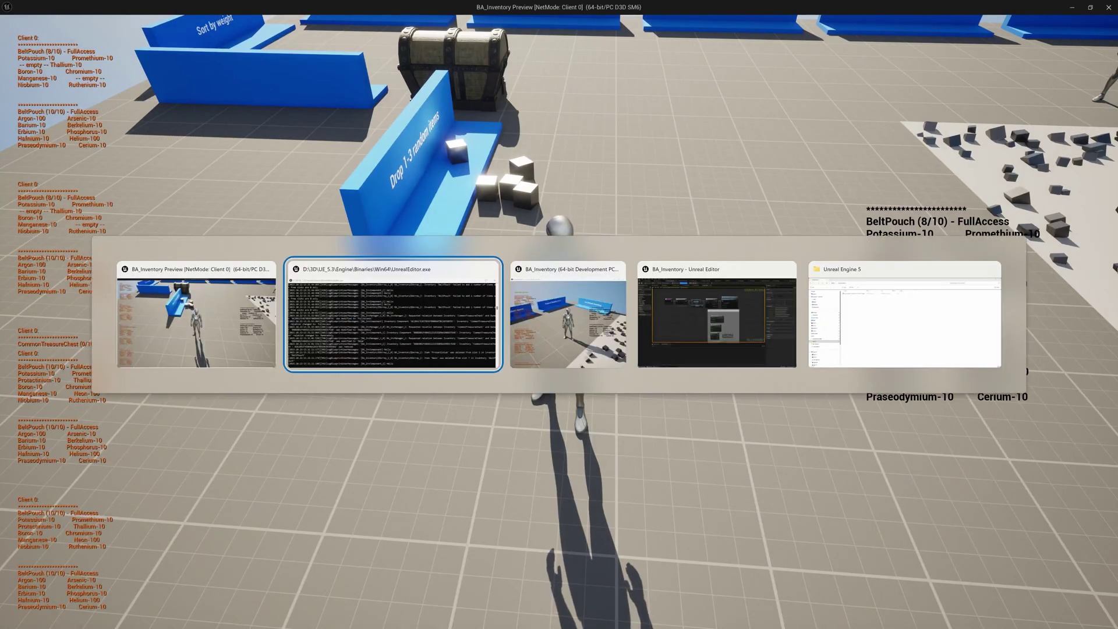
key(alt+Tab)
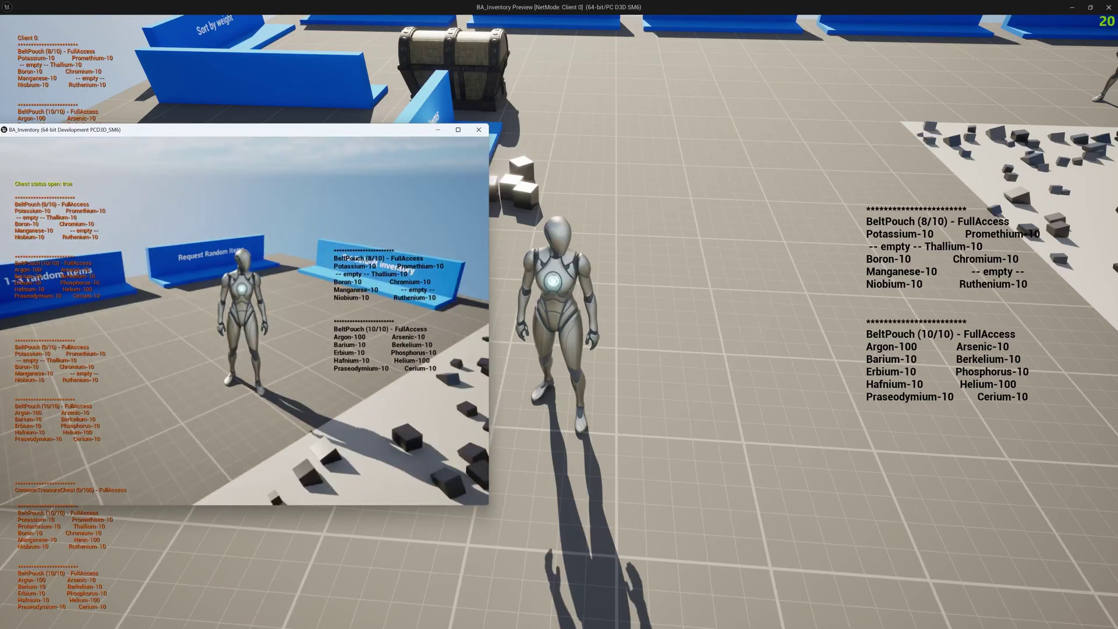
key(alt+Tab)
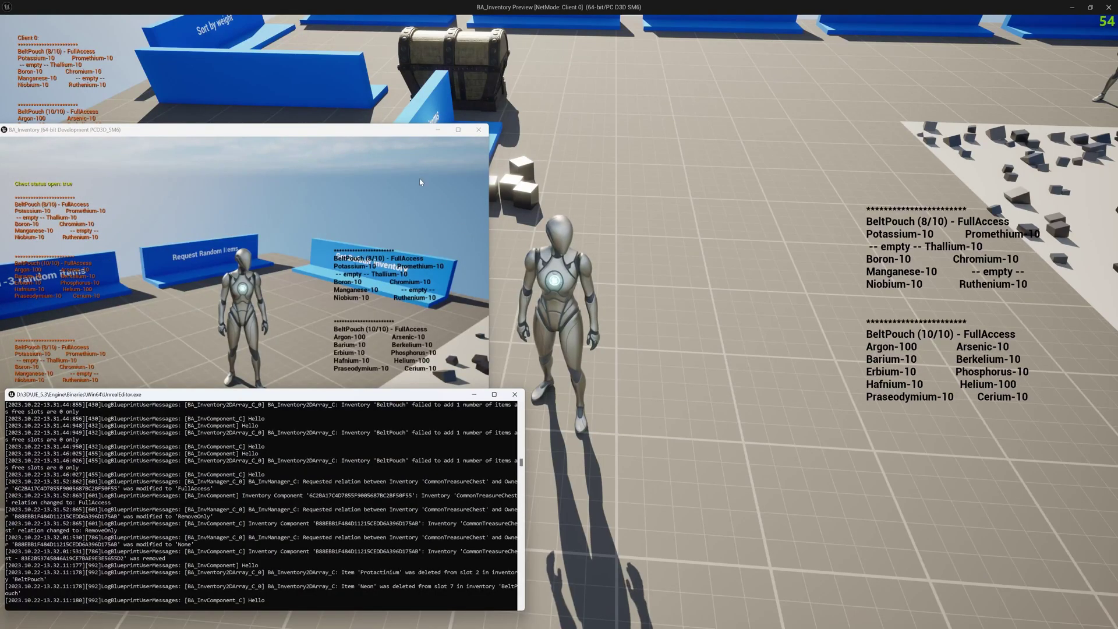
drag(422, 131, 619, 3)
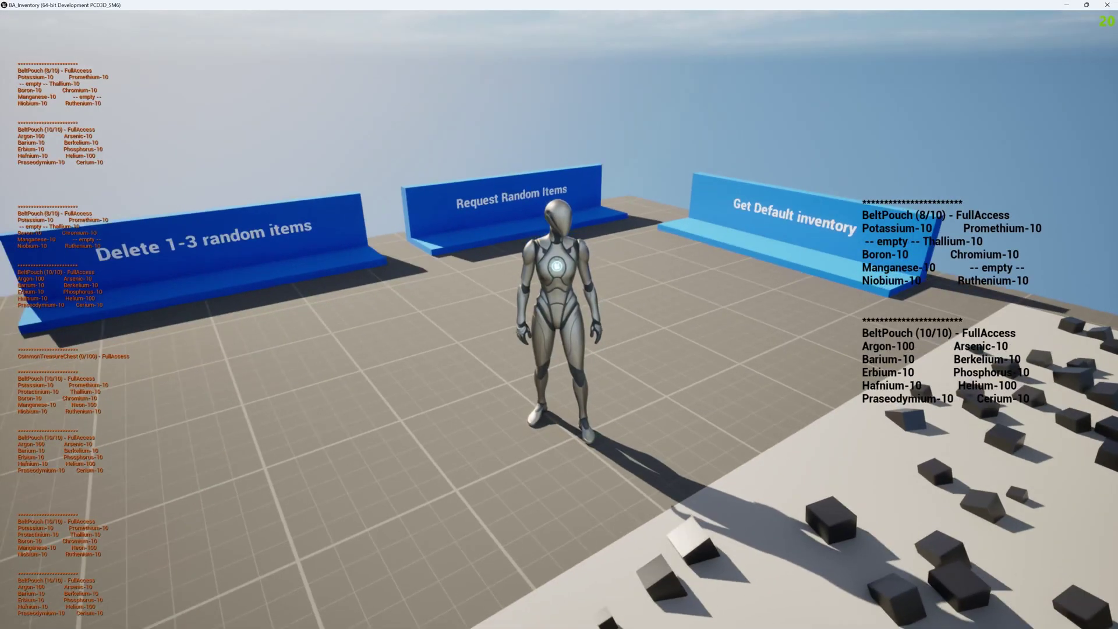
Reset the second character's inventory on the Get Default inventory platform and obtain new items on the Request Random Items platform.
key(w)
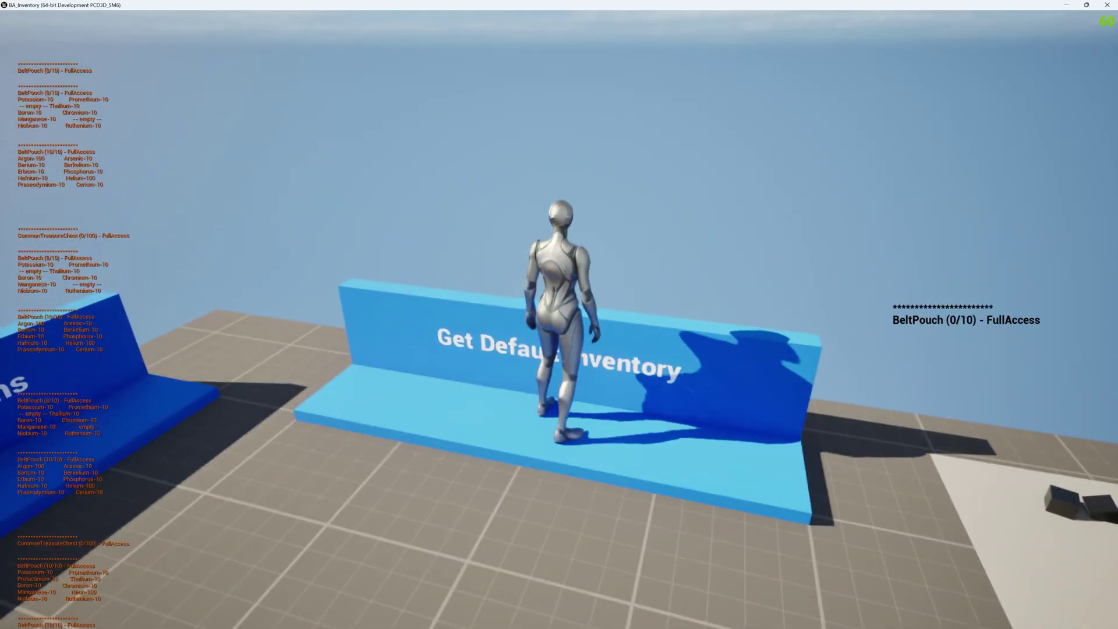
key(w)
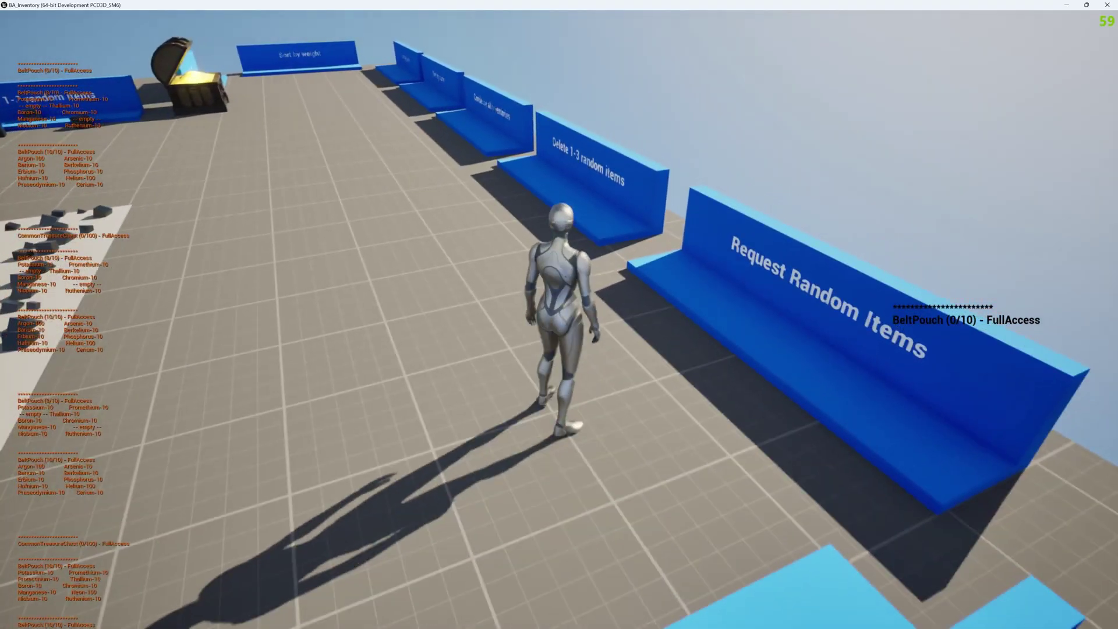
key(w)
key(s)
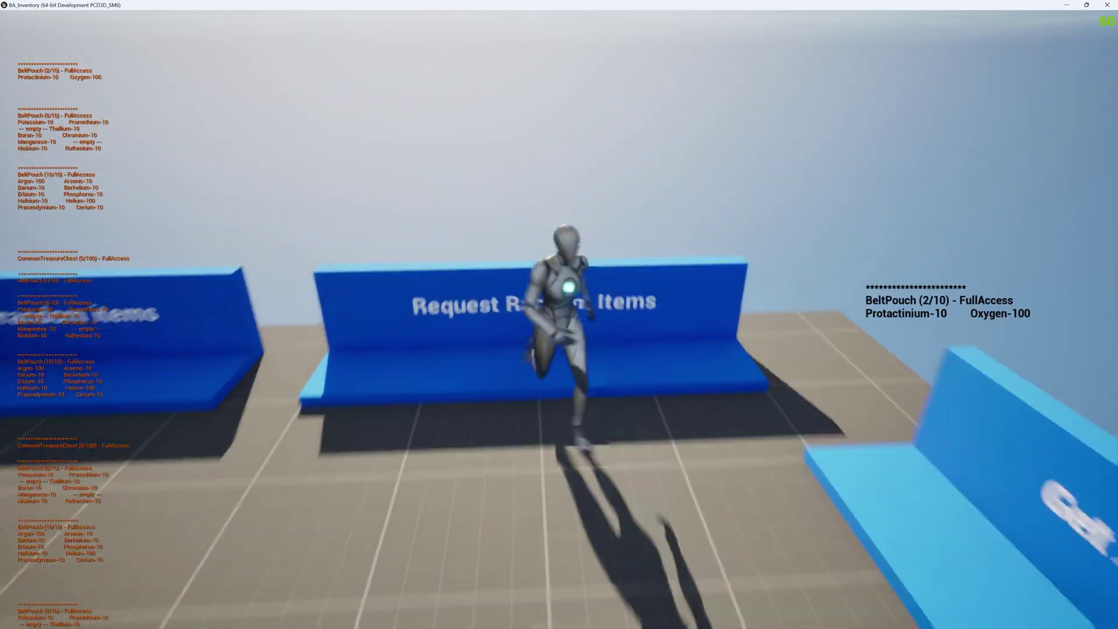
Run the second character past the open chest to the Drop 1-3 random items platform and pick up dropped cubes beside it.
key(w)
key(d)
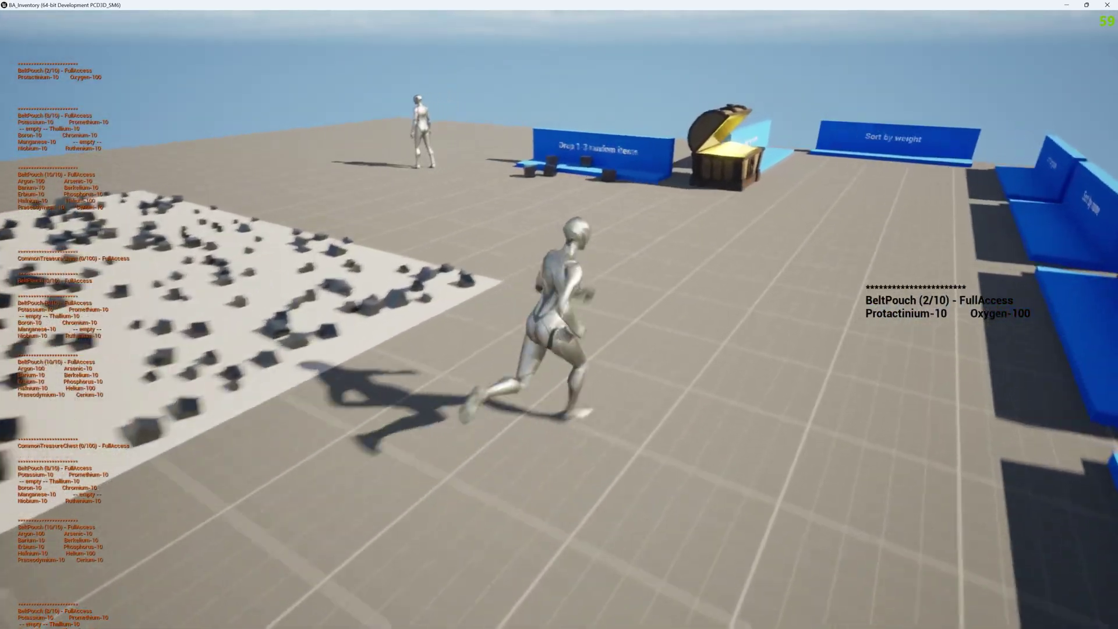
key(w)
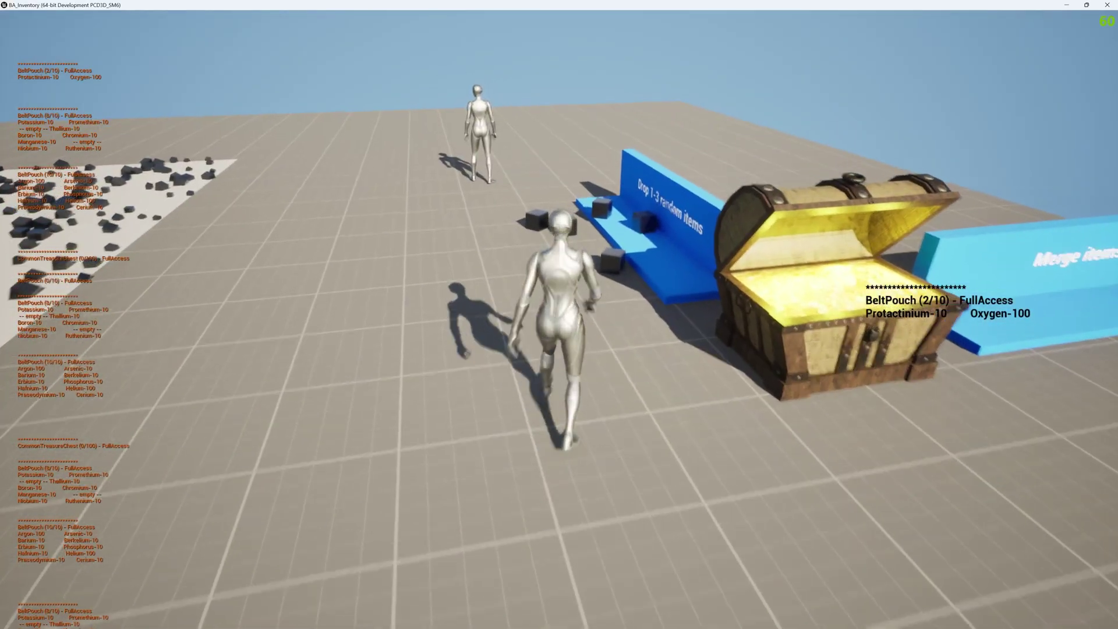
key(w)
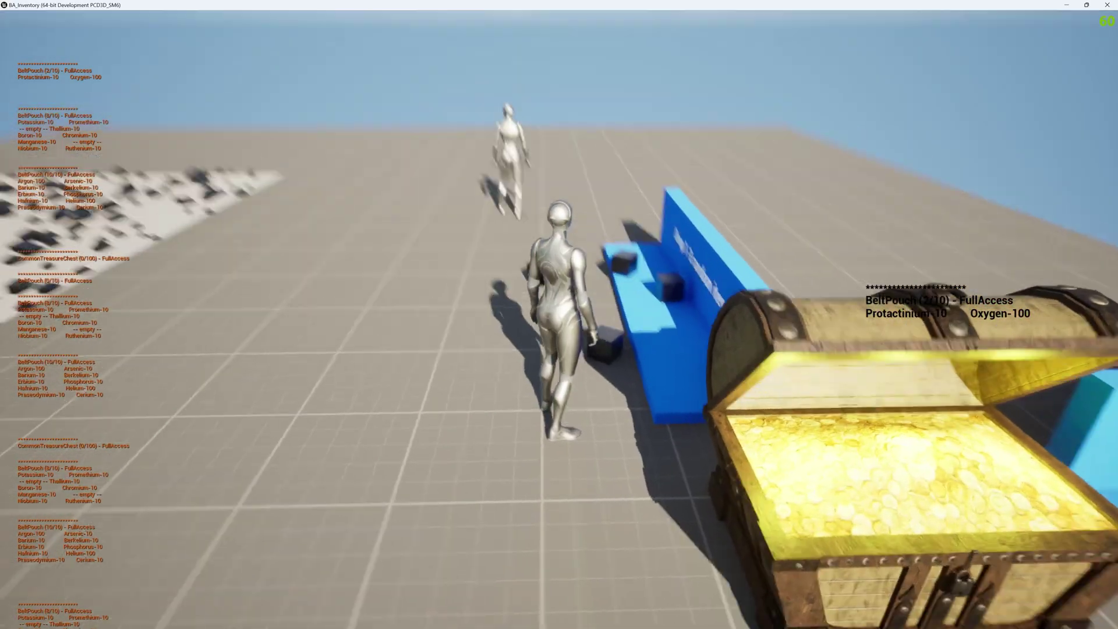
key(w)
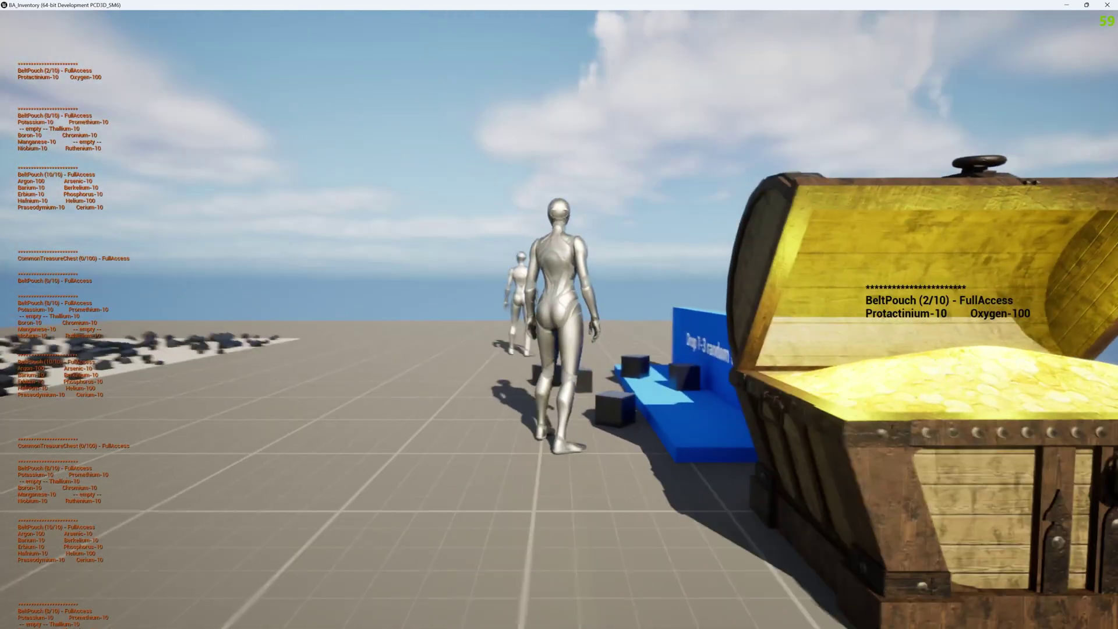
key(w)
key(w)
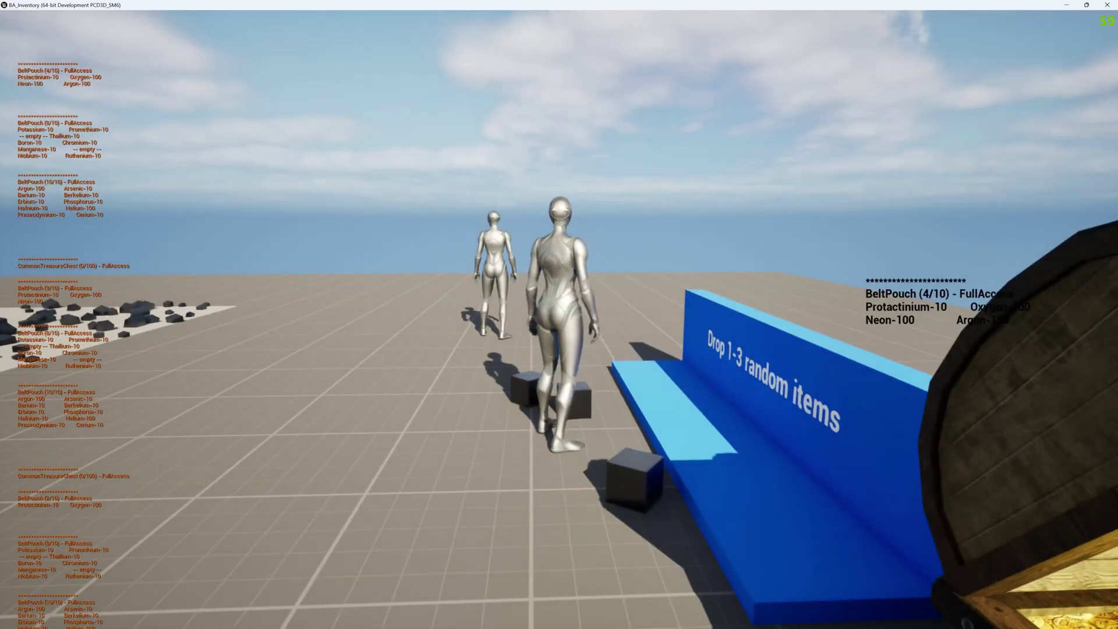
key(w)
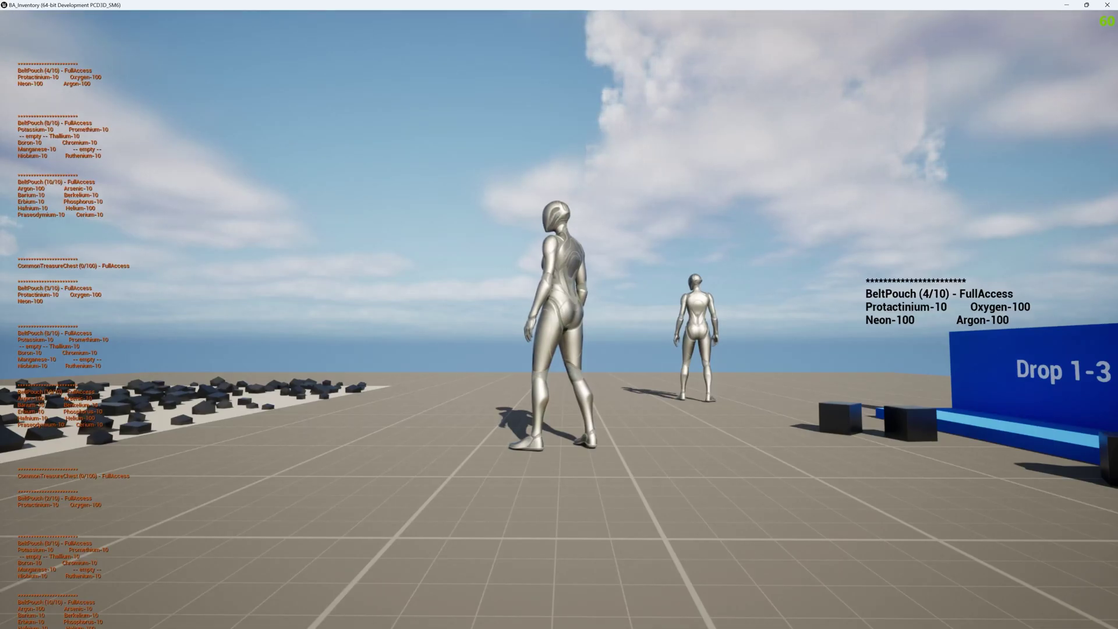
Run the second character across the field of scattered black rocks to collect items until the belt pouch is full.
key(a)
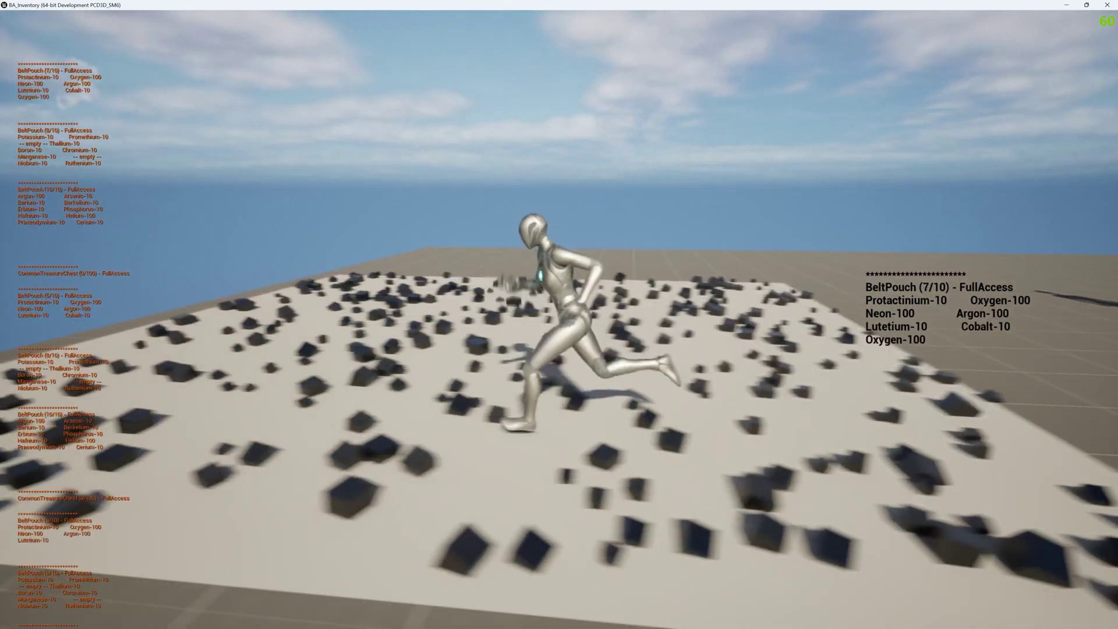
key(s)
key(w)
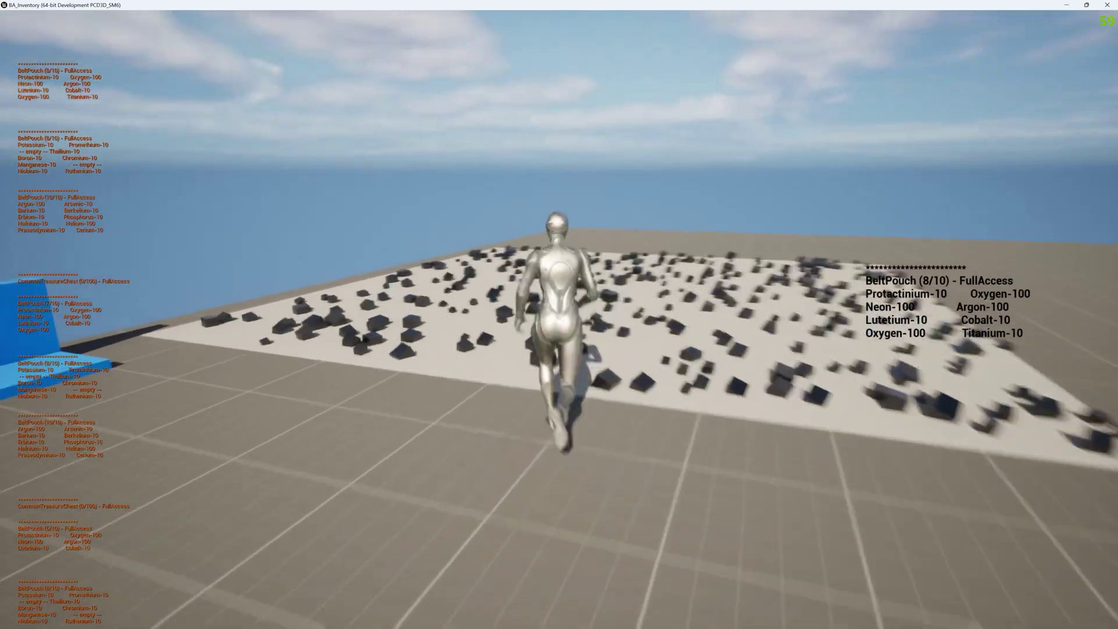
key(a)
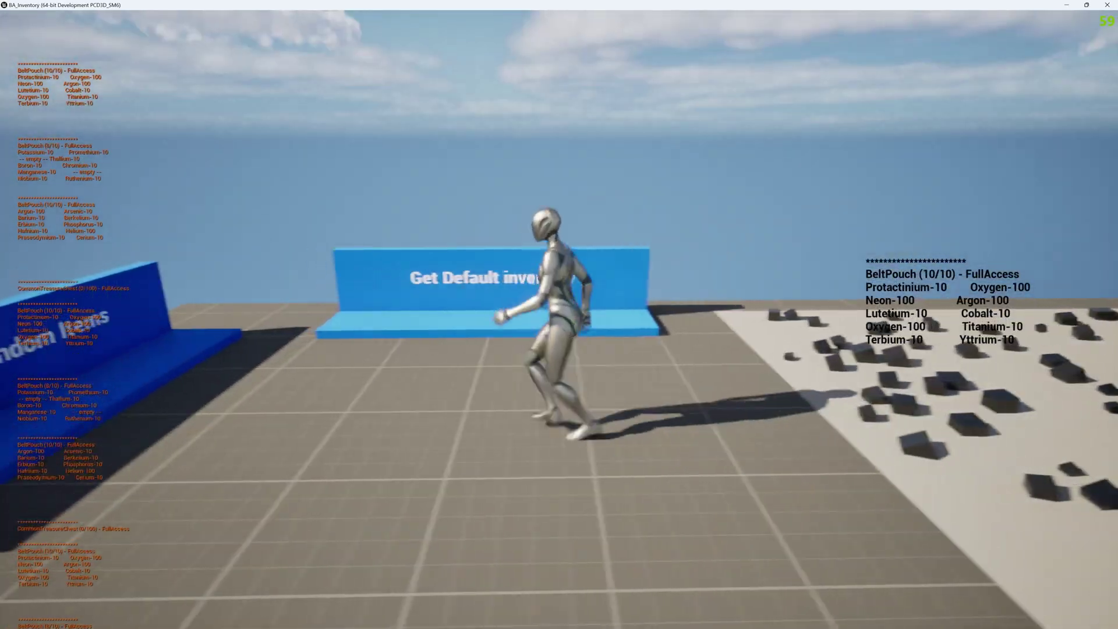
Add another belt pouch on the Get Default inventory platform and obtain items for it on the Request Random Items platform.
key(w)
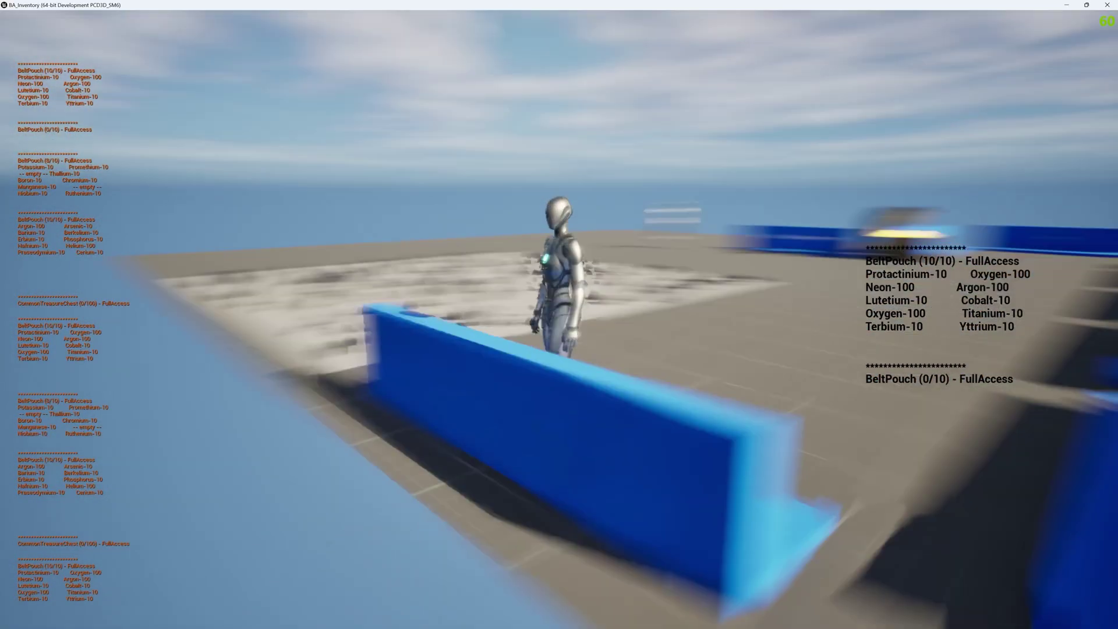
key(w)
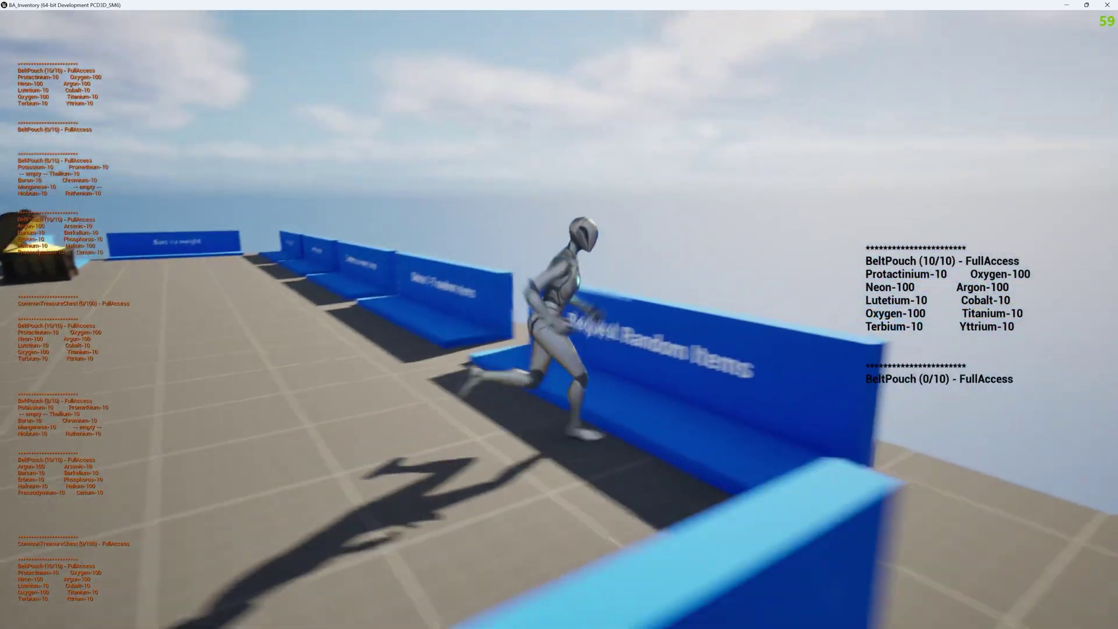
key(w)
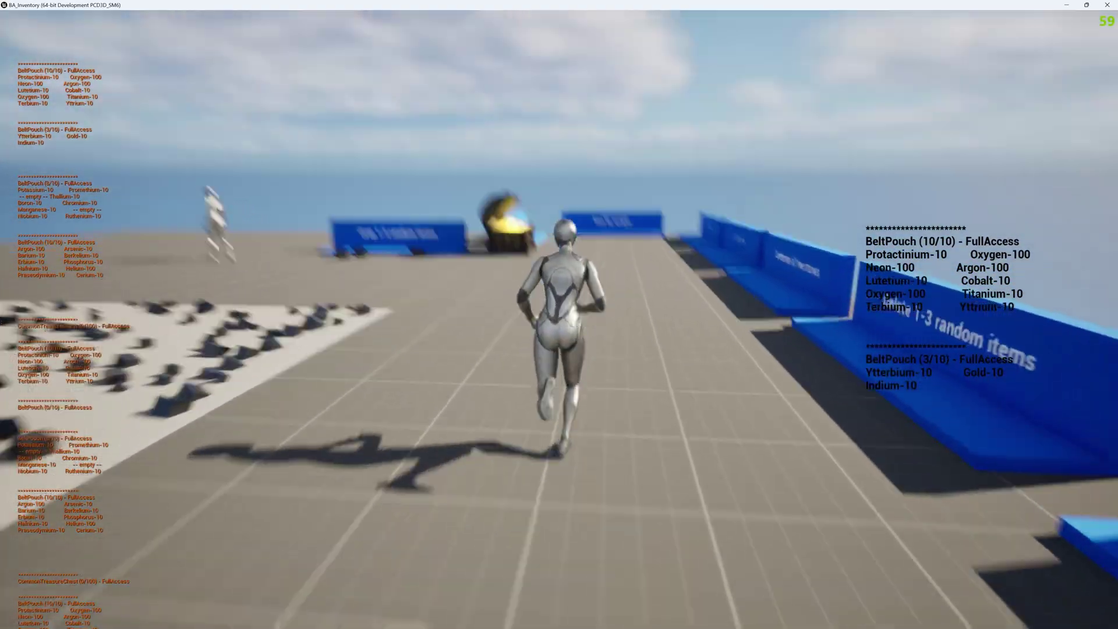
Run the second character to the open treasure chest, close it and open it again.
key(w)
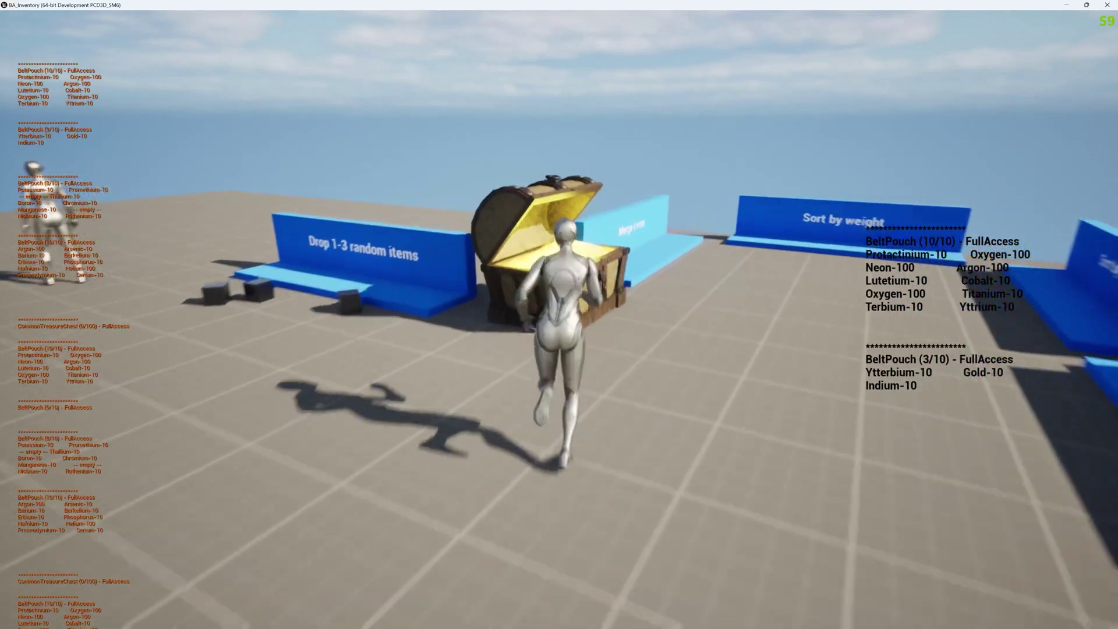
key(w)
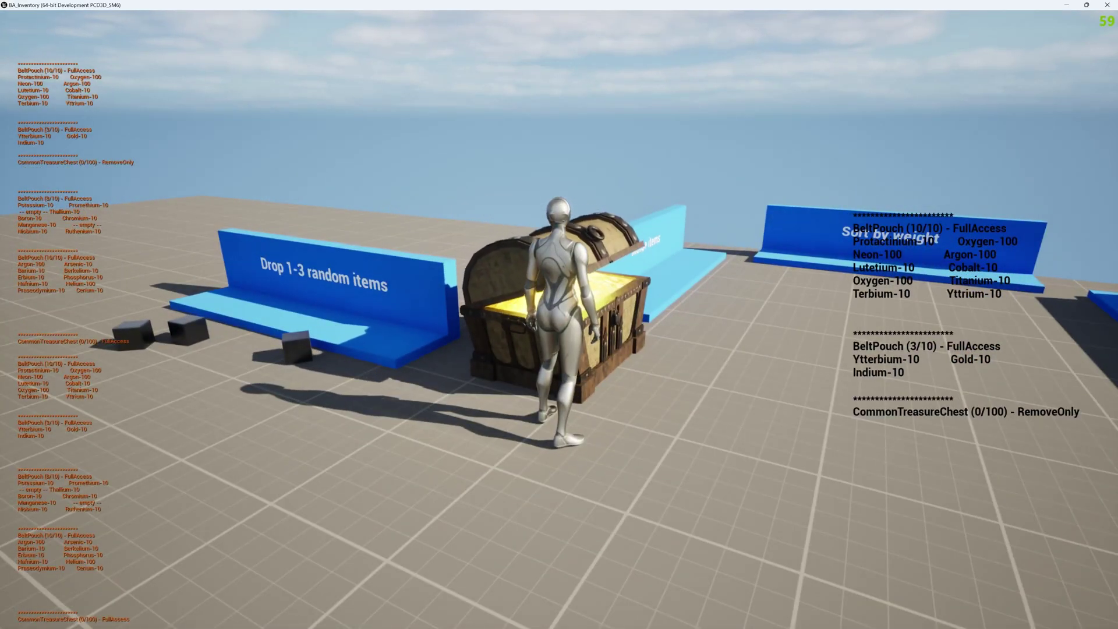
key(e)
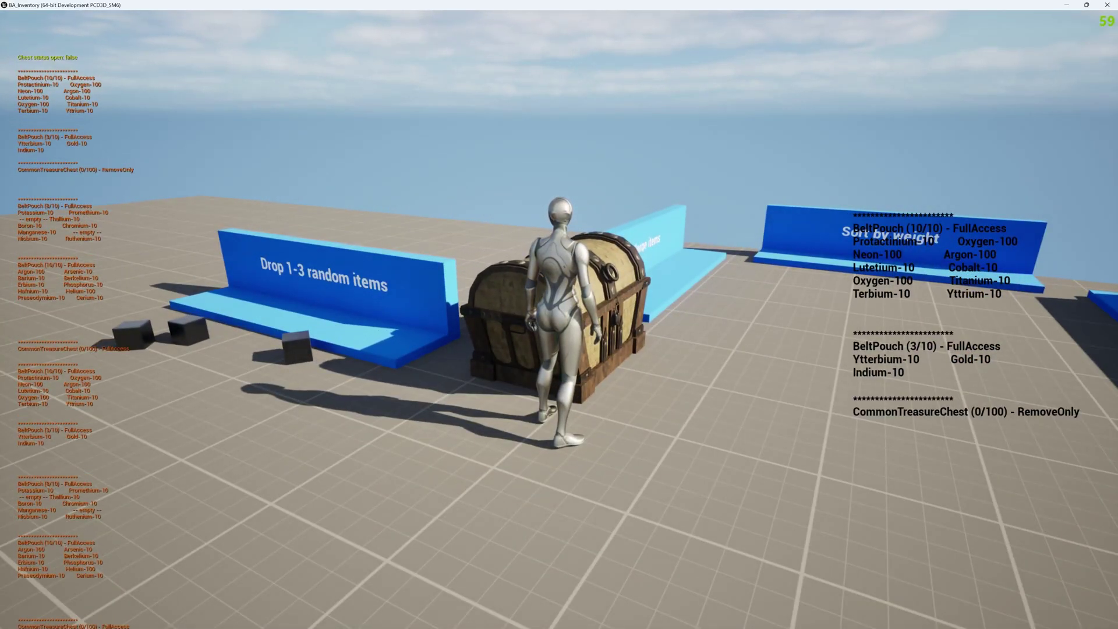
key(s)
key(w)
key(e)
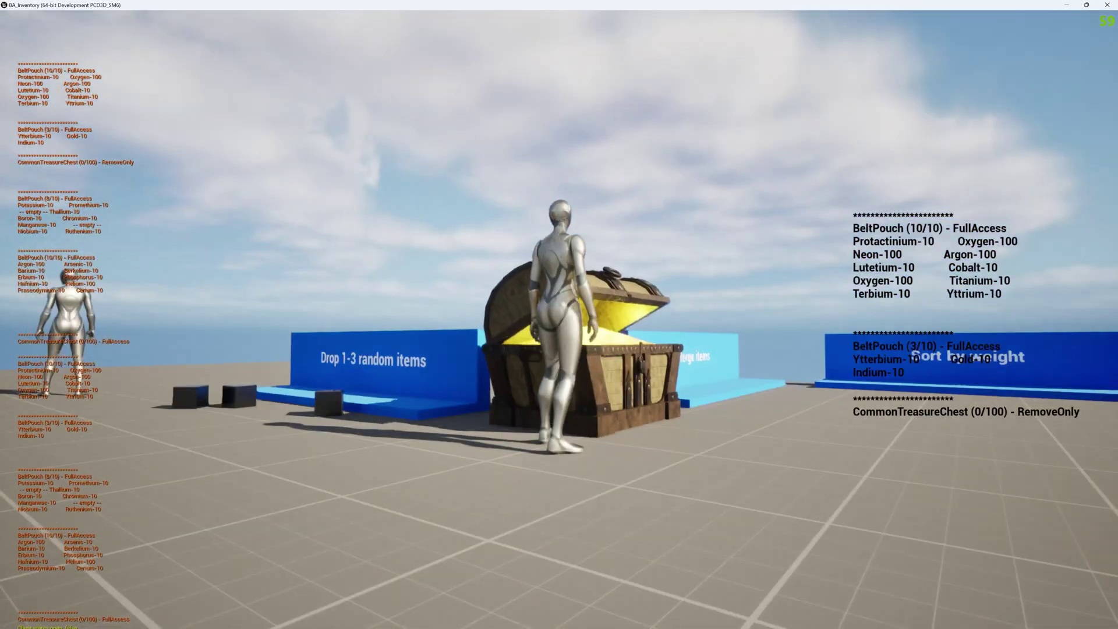
Step away from the open chest and back within its reach, close it, and walk away from it.
key(s)
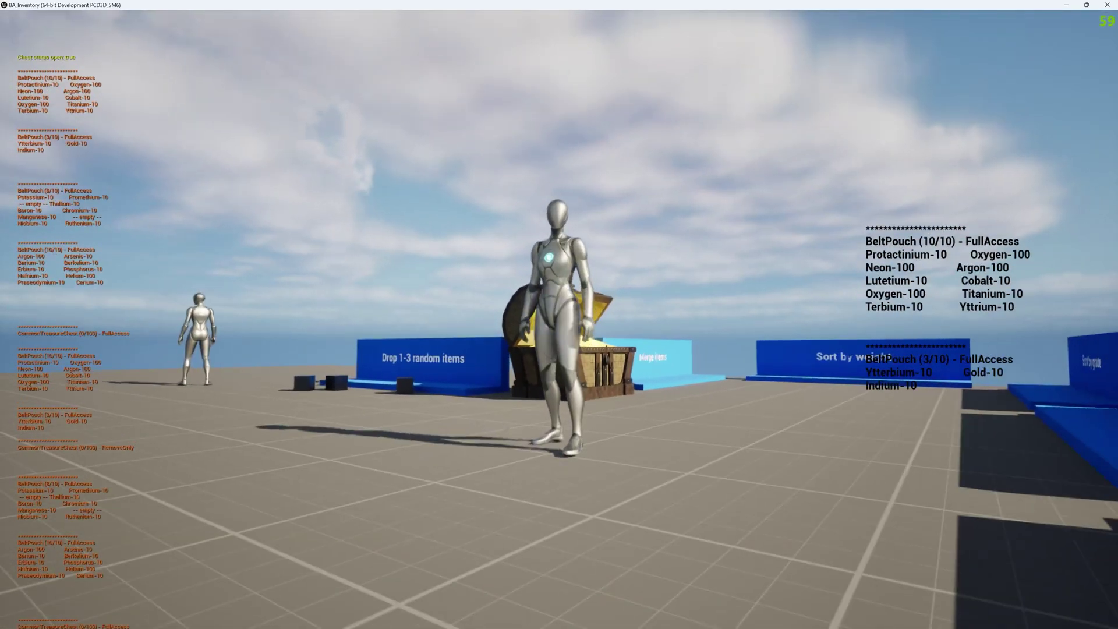
key(w)
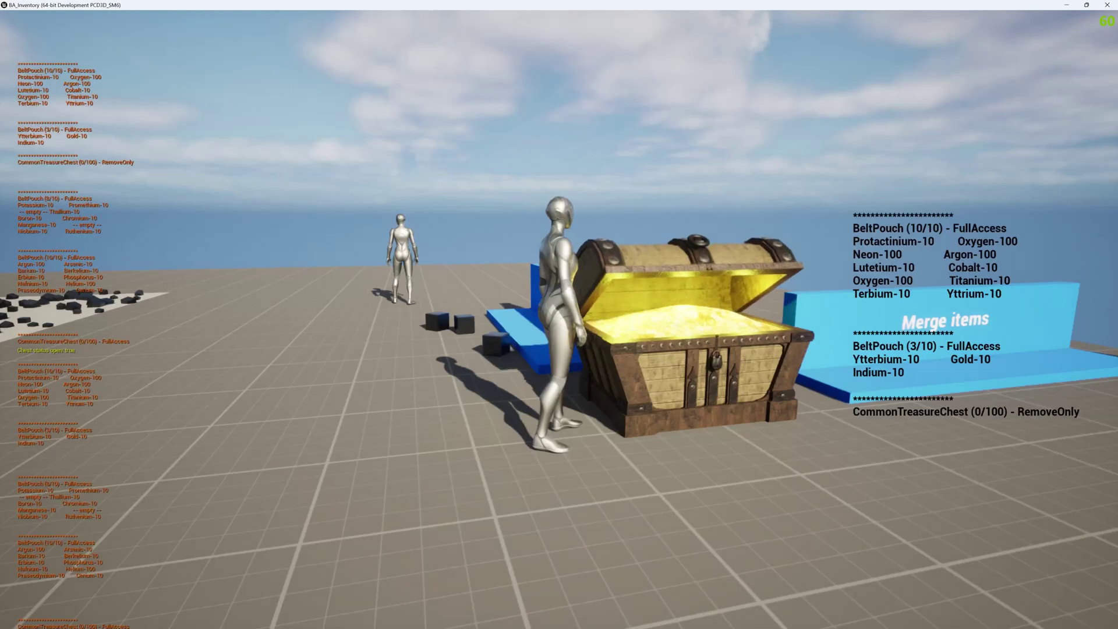
key(a)
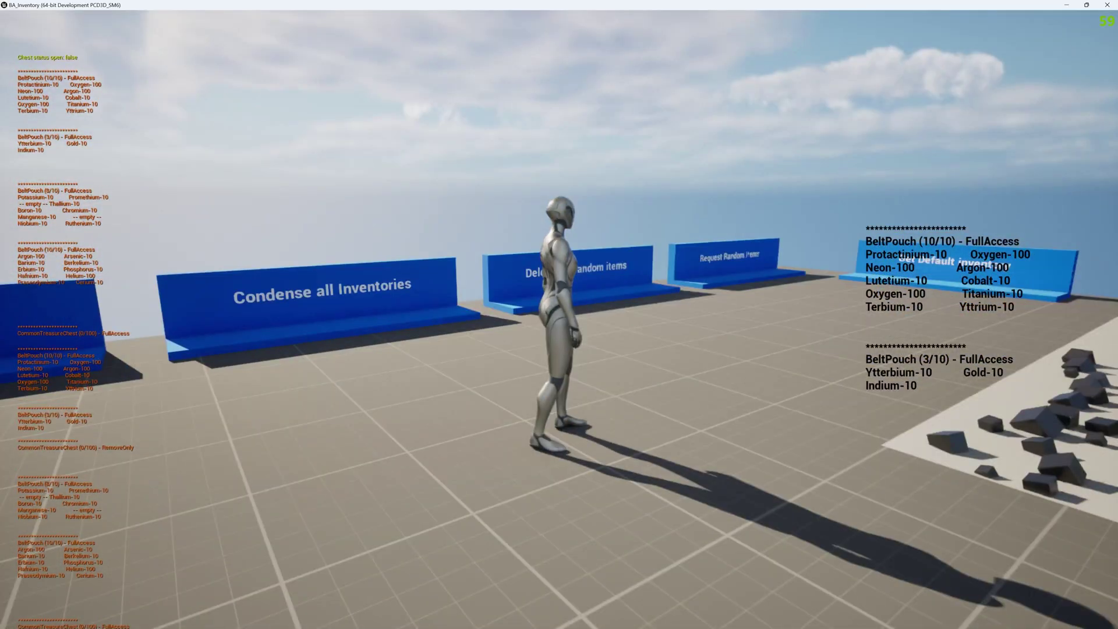
key(s)
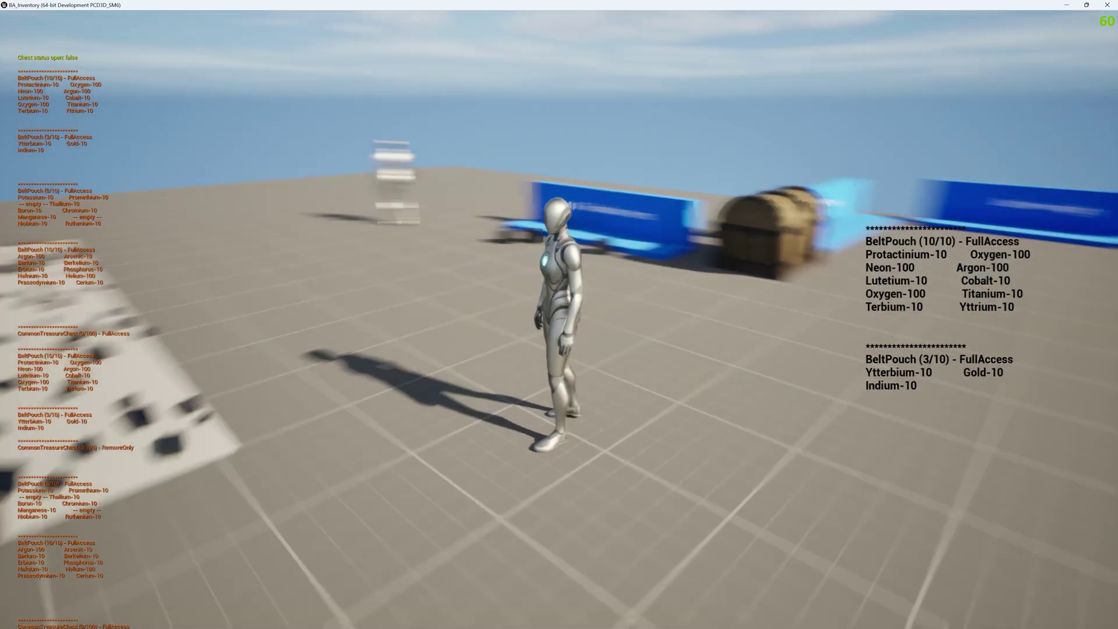
key(d)
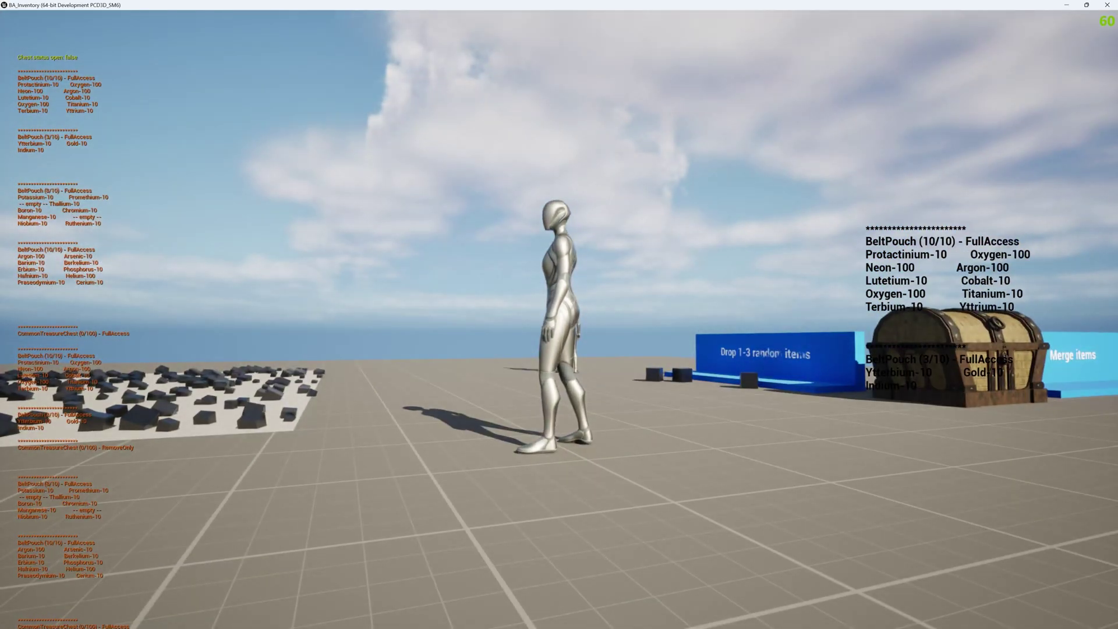
key(s)
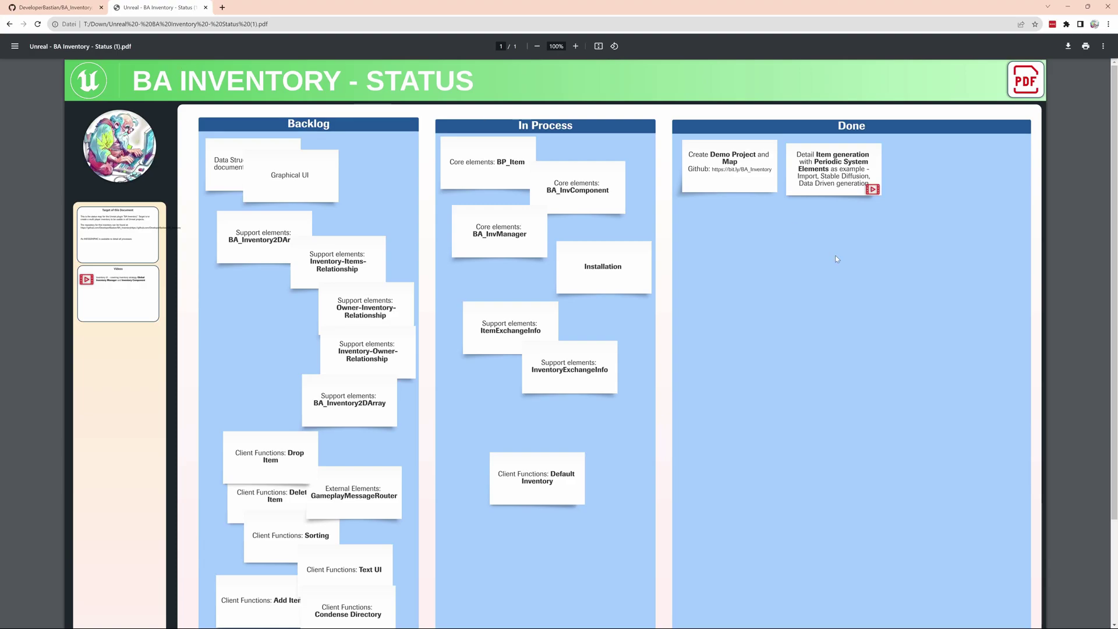
Switch to the BA Inventory status PDF in the browser and examine its Backlog, In Process and Done columns.
scroll(836, 258, down, 1)
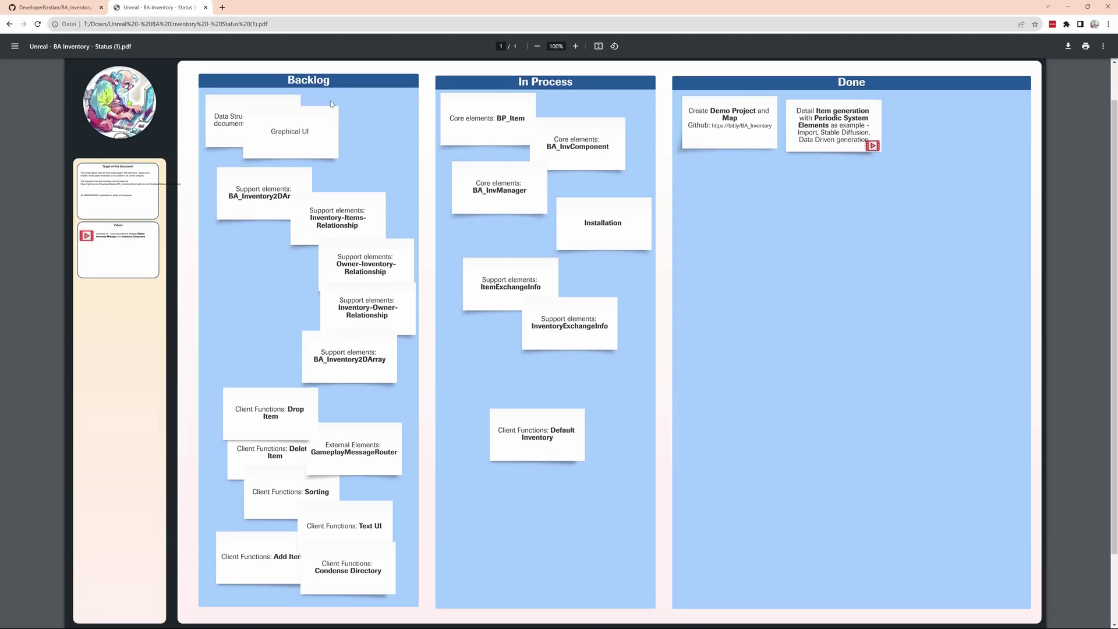